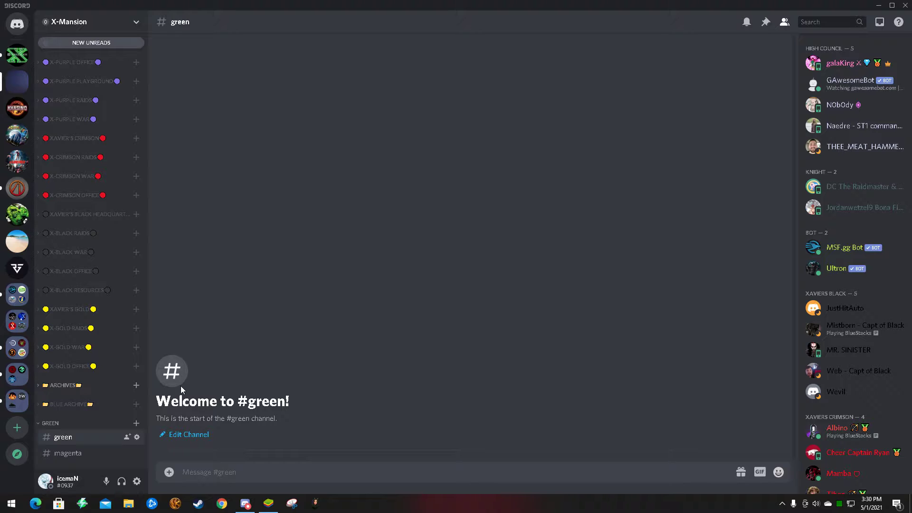
Step: Look through the server's channel categories, including X-Black Resources, and the member list
{"action": "scroll", "coordinate": [86, 412], "scroll_direction": "up", "scroll_amount": 10}
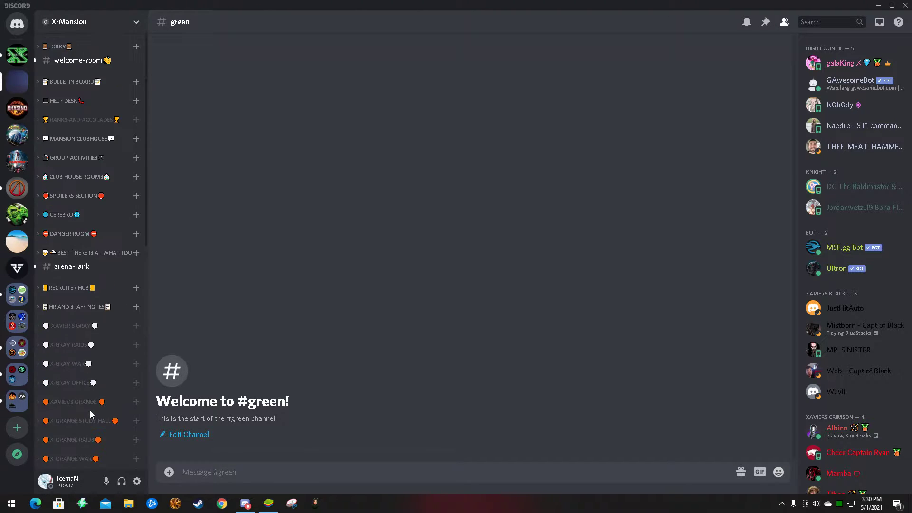
{"action": "scroll", "coordinate": [90, 410], "scroll_direction": "down", "scroll_amount": 10}
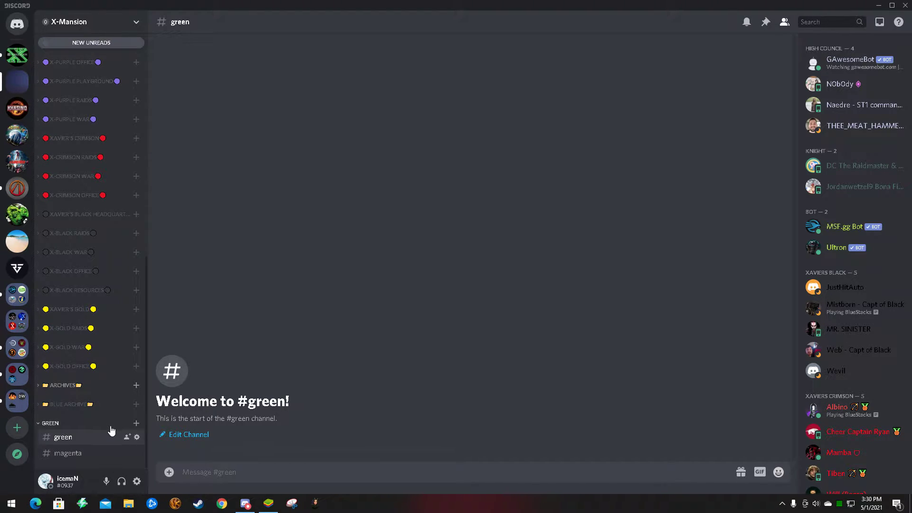
{"action": "scroll", "coordinate": [107, 395], "scroll_direction": "up", "scroll_amount": 2}
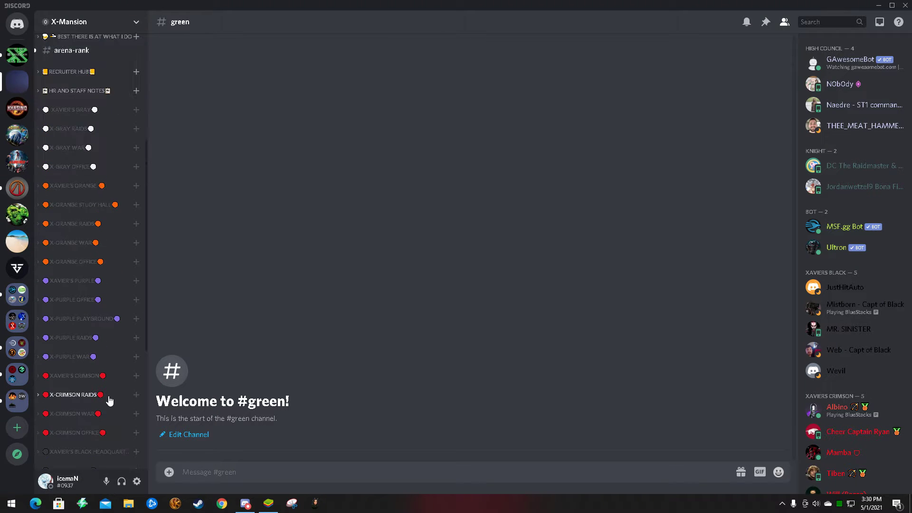
{"action": "left_click", "coordinate": [66, 338]}
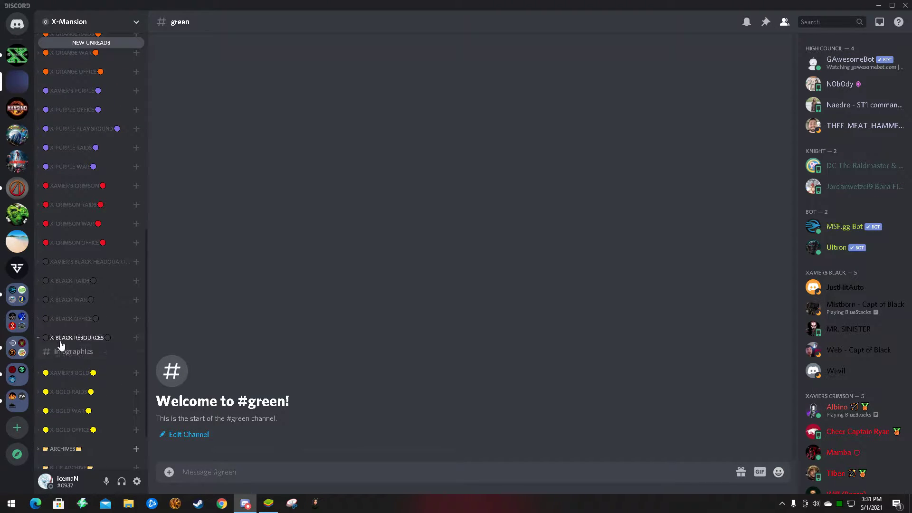
{"action": "left_click", "coordinate": [73, 338]}
{"action": "left_click", "coordinate": [79, 338]}
{"action": "mouse_move", "coordinate": [81, 338]}
{"action": "left_mouse_down"}
{"action": "mouse_move", "coordinate": [78, 357]}
{"action": "mouse_move", "coordinate": [72, 344]}
{"action": "mouse_move", "coordinate": [67, 355]}
{"action": "mouse_move", "coordinate": [91, 346]}
{"action": "left_mouse_up"}
{"action": "left_click", "coordinate": [93, 339]}
{"action": "scroll", "coordinate": [90, 361], "scroll_direction": "down", "scroll_amount": 1}
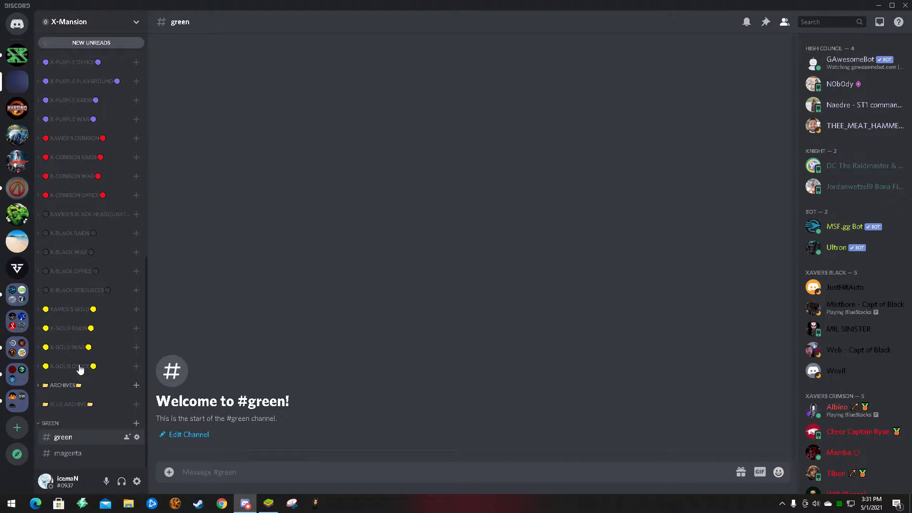
{"action": "scroll", "coordinate": [78, 323], "scroll_direction": "up", "scroll_amount": 7}
{"action": "scroll", "coordinate": [87, 315], "scroll_direction": "down", "scroll_amount": 3}
{"action": "scroll", "coordinate": [87, 313], "scroll_direction": "down", "scroll_amount": 4}
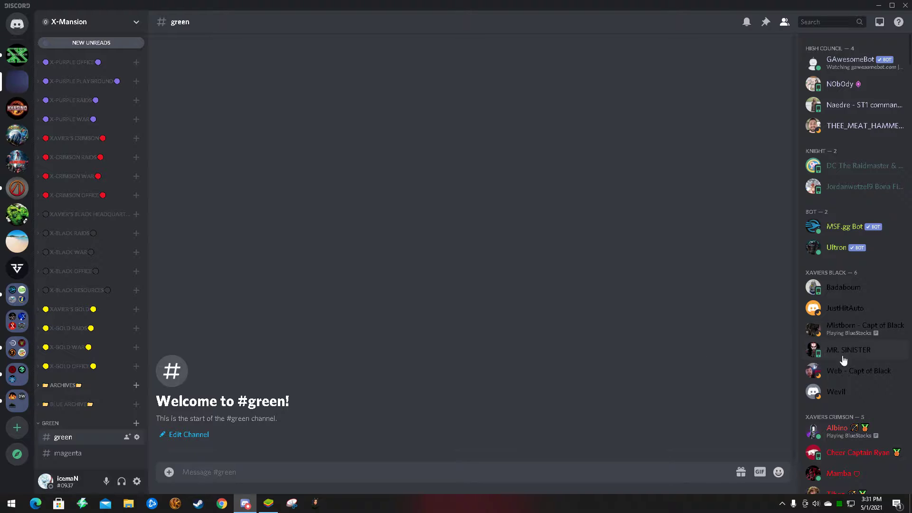
{"action": "scroll", "coordinate": [850, 356], "scroll_direction": "down", "scroll_amount": 15}
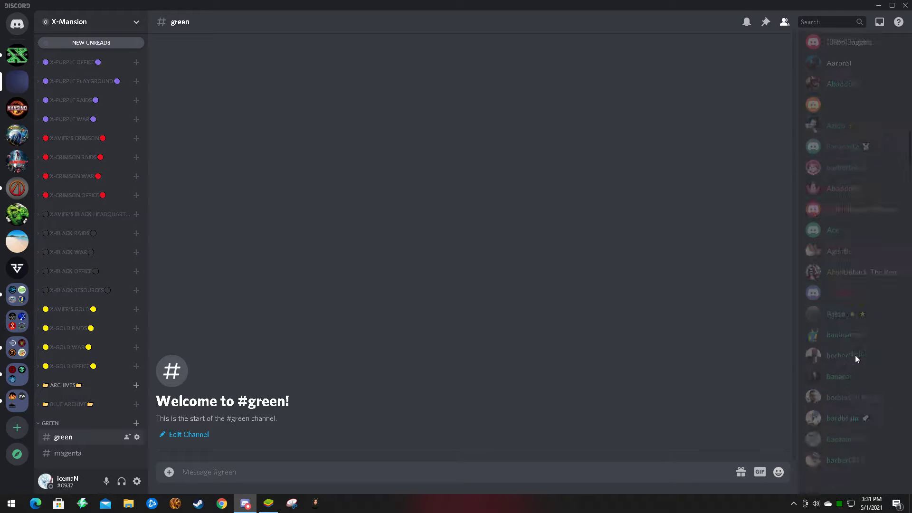
{"action": "scroll", "coordinate": [854, 357], "scroll_direction": "down", "scroll_amount": 10}
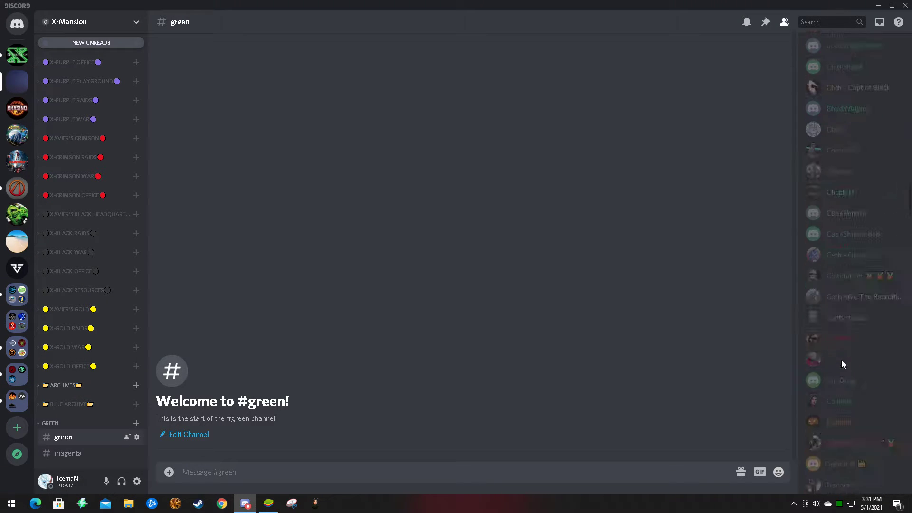
Step: View the magenta channel and return to the green channel in the Green category
{"action": "left_click", "coordinate": [76, 453]}
{"action": "scroll", "coordinate": [88, 422], "scroll_direction": "up", "scroll_amount": 3}
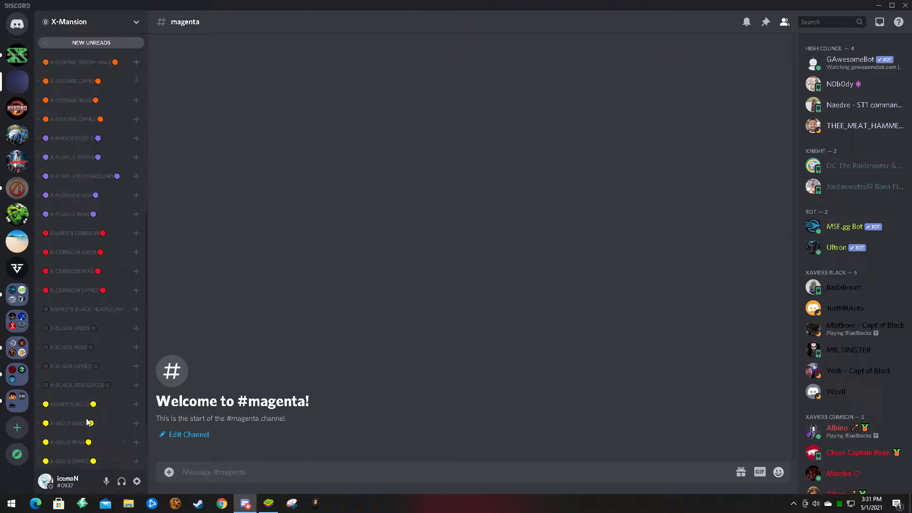
{"action": "scroll", "coordinate": [88, 421], "scroll_direction": "down", "scroll_amount": 3}
{"action": "left_click", "coordinate": [67, 437]}
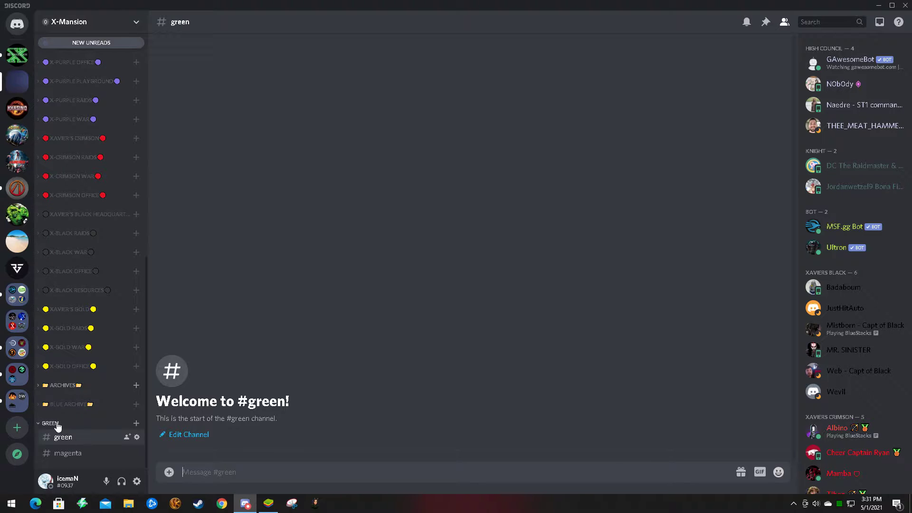
{"action": "right_click", "coordinate": [82, 414]}
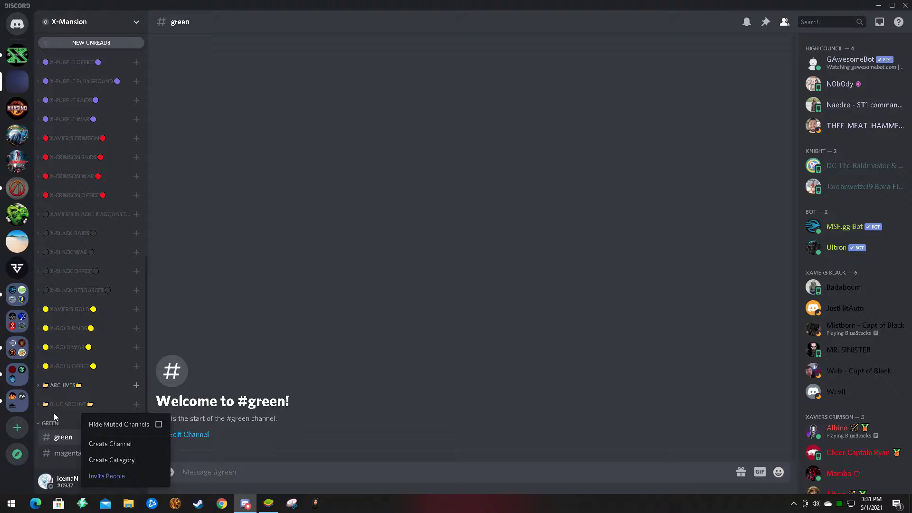
{"action": "left_click", "coordinate": [71, 436]}
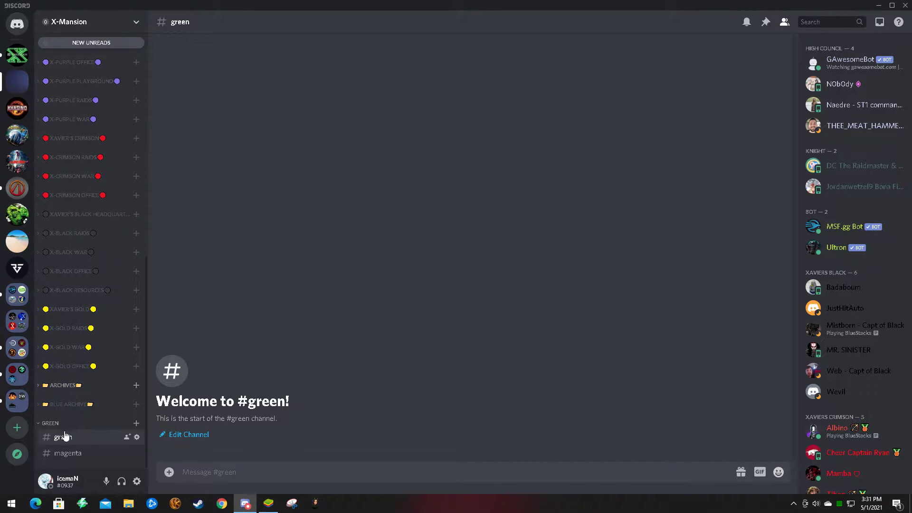
{"action": "right_click", "coordinate": [59, 423]}
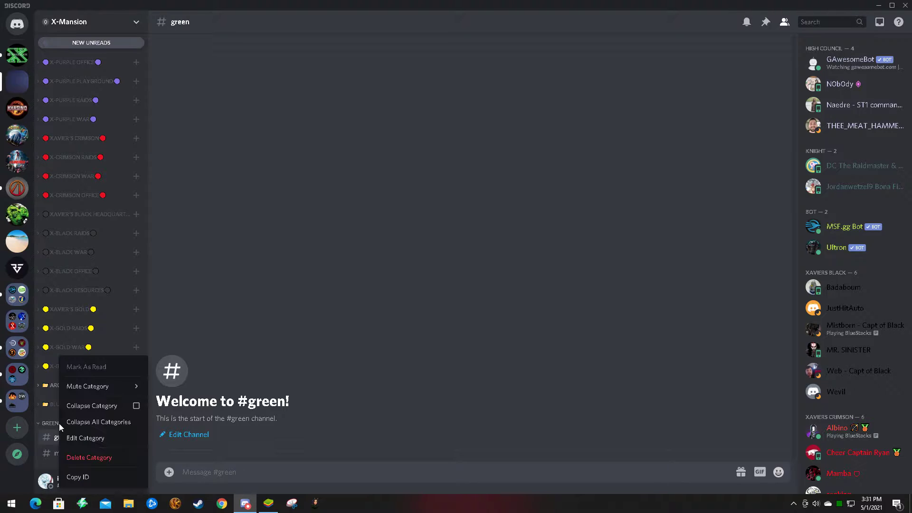
{"action": "left_click", "coordinate": [47, 413]}
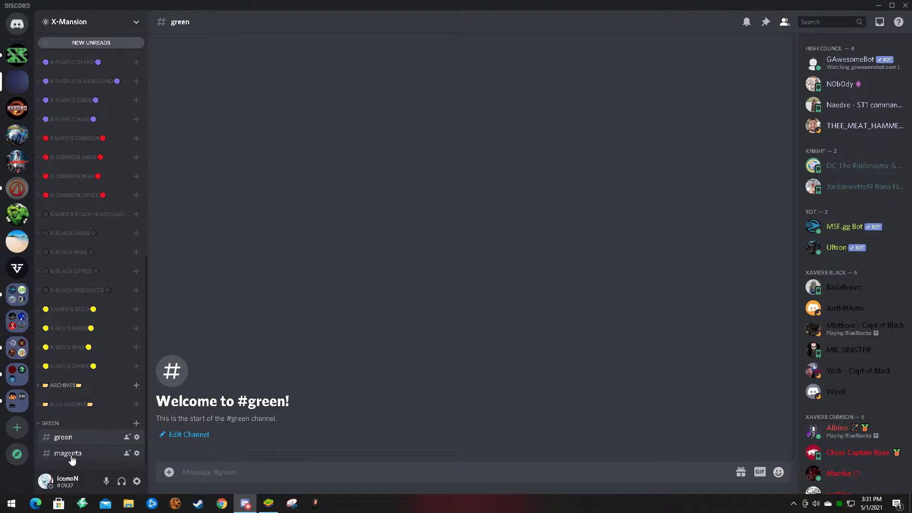
Step: Open the permission settings of the green text channel
{"action": "right_click", "coordinate": [79, 435]}
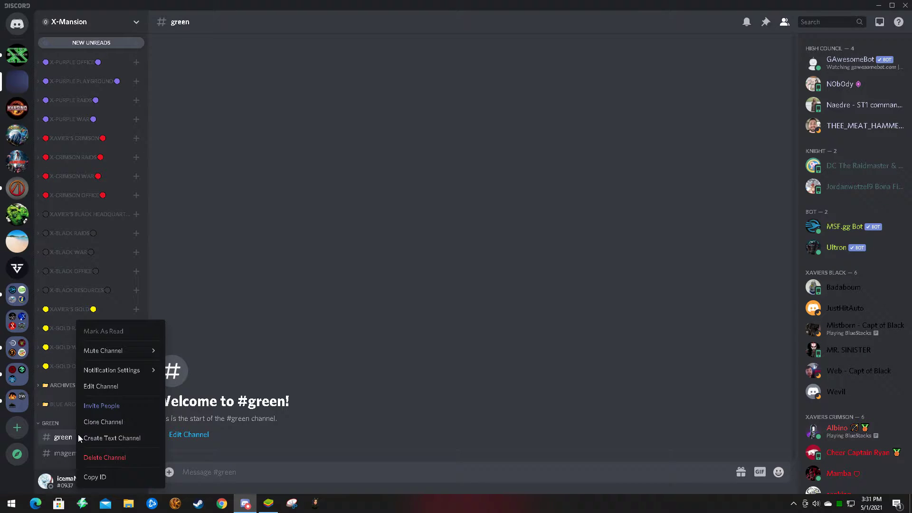
{"action": "left_click", "coordinate": [96, 378]}
{"action": "left_click", "coordinate": [260, 75]}
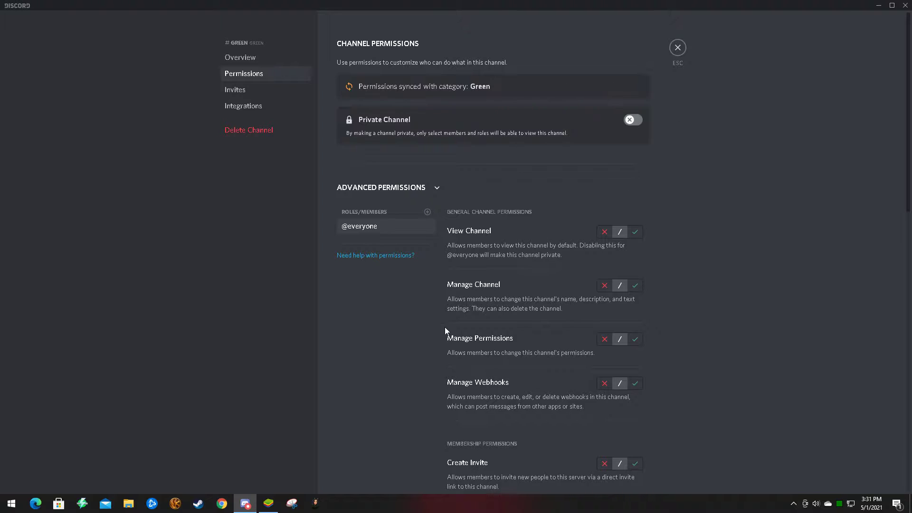
{"action": "left_click", "coordinate": [435, 188]}
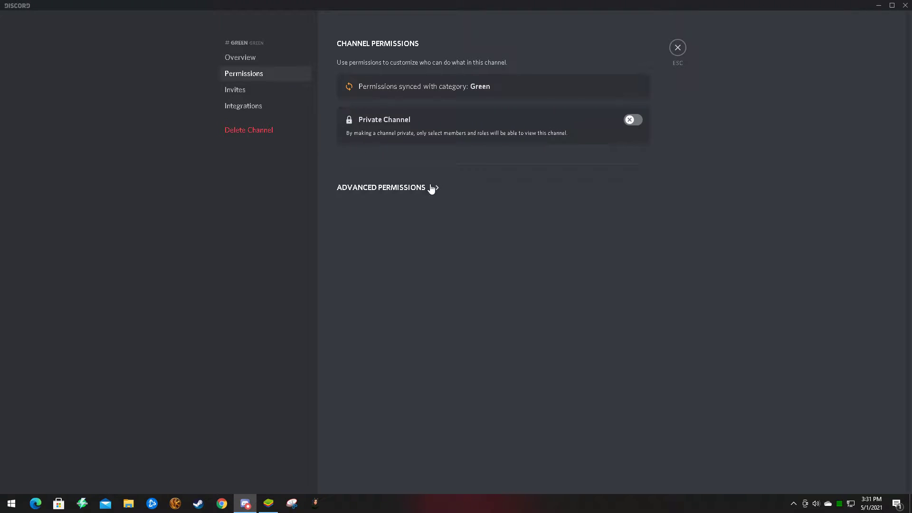
{"action": "left_click", "coordinate": [402, 191]}
{"action": "left_click", "coordinate": [402, 191]}
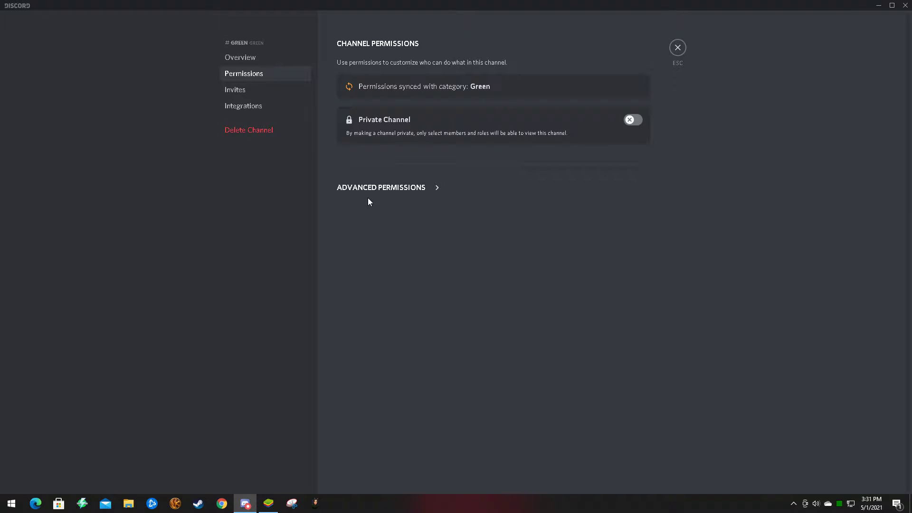
{"action": "left_click", "coordinate": [404, 190]}
{"action": "scroll", "coordinate": [522, 306], "scroll_direction": "down", "scroll_amount": 10}
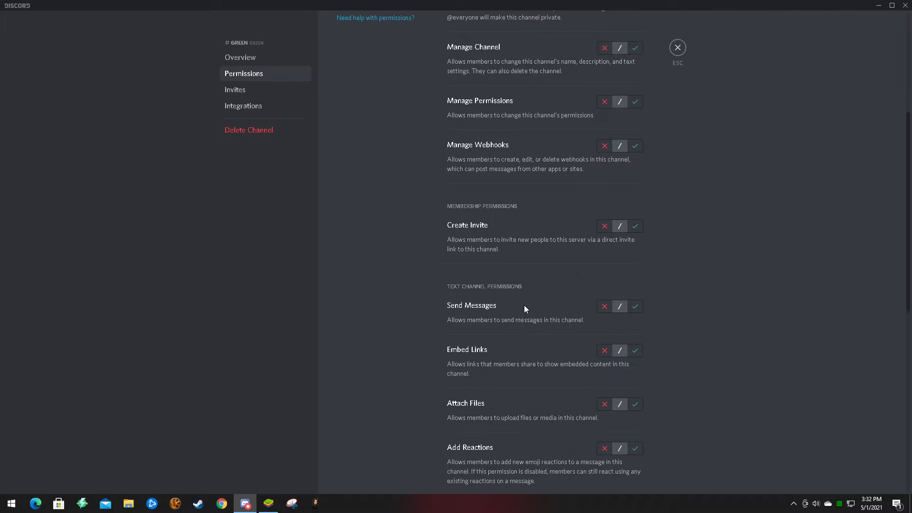
{"action": "scroll", "coordinate": [525, 301], "scroll_direction": "up", "scroll_amount": 10}
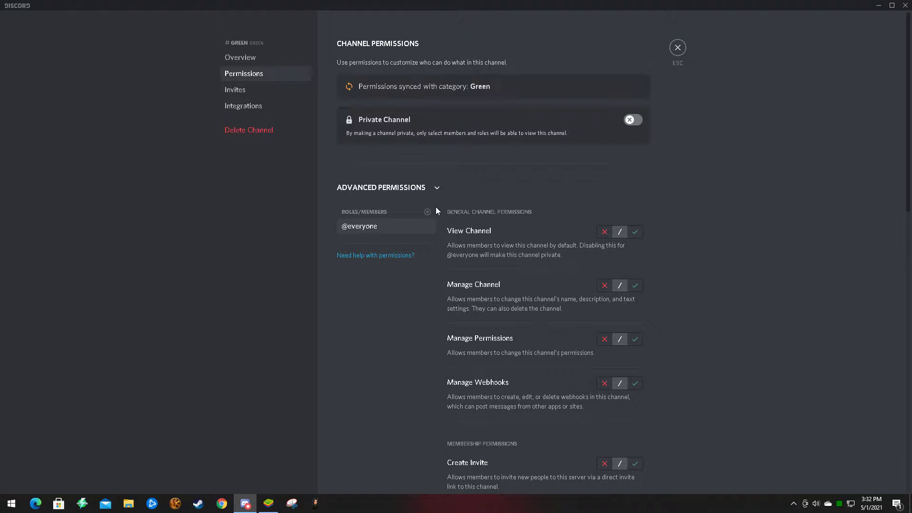
{"action": "scroll", "coordinate": [509, 251], "scroll_direction": "down", "scroll_amount": 10}
{"action": "scroll", "coordinate": [510, 250], "scroll_direction": "up", "scroll_amount": 4}
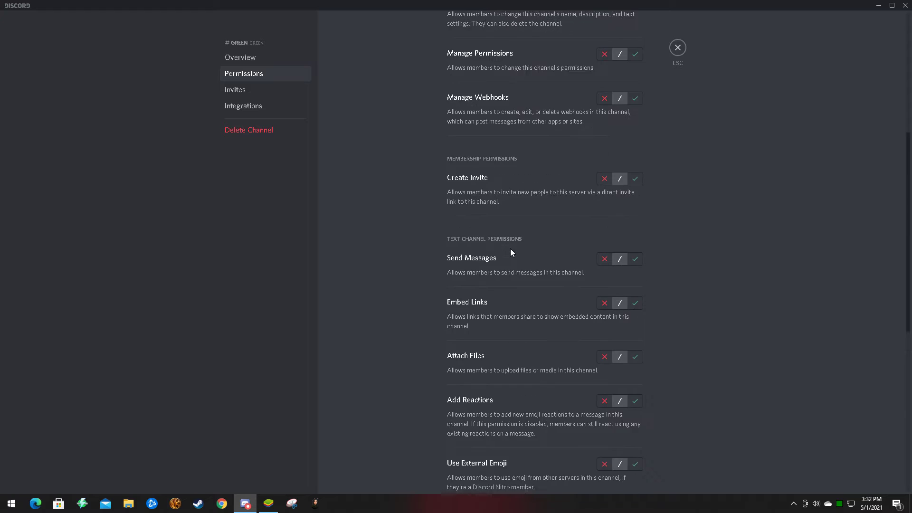
{"action": "scroll", "coordinate": [511, 252], "scroll_direction": "up", "scroll_amount": 5}
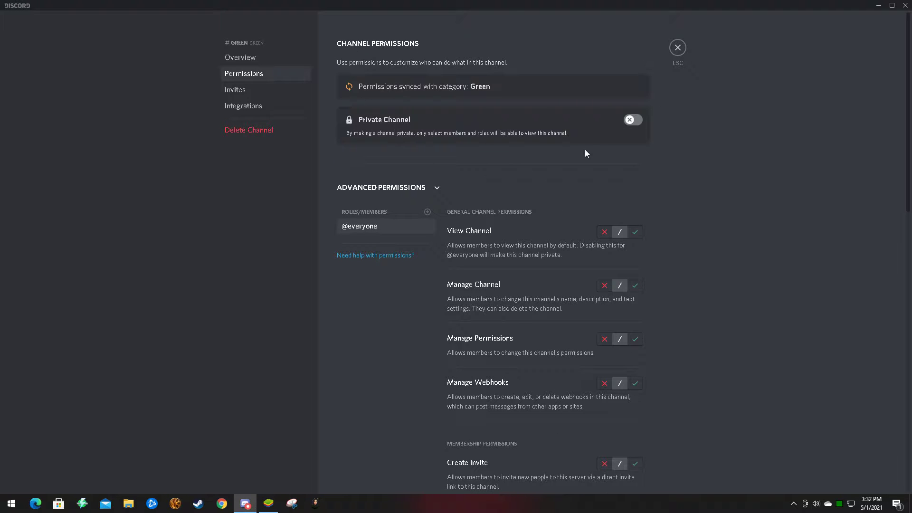
Step: Browse the roles that can be added to the green channel's permissions, and leave the channel settings without adding one
{"action": "left_click", "coordinate": [427, 213]}
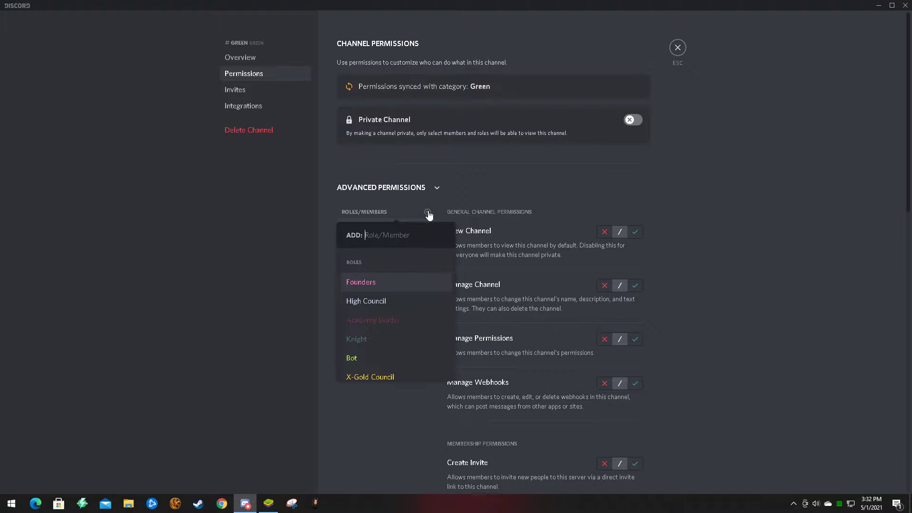
{"action": "scroll", "coordinate": [382, 304], "scroll_direction": "down", "scroll_amount": 5}
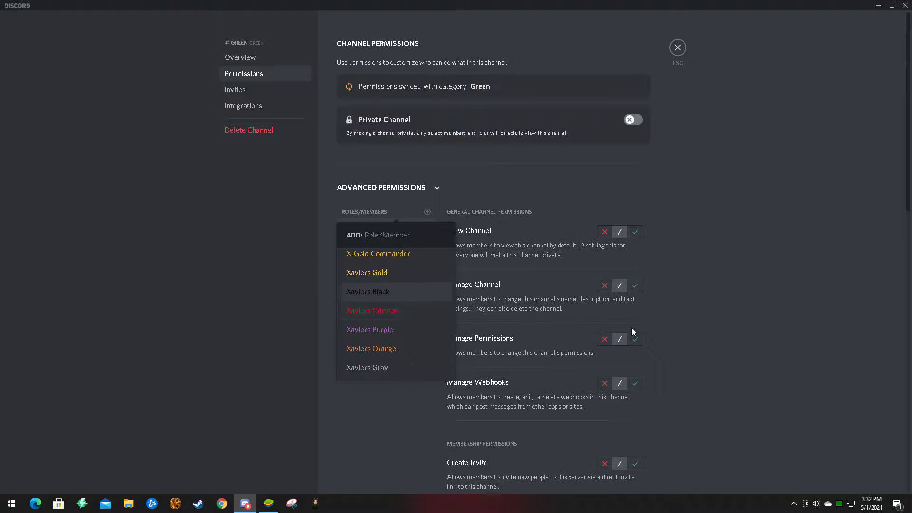
{"action": "left_click", "coordinate": [391, 212]}
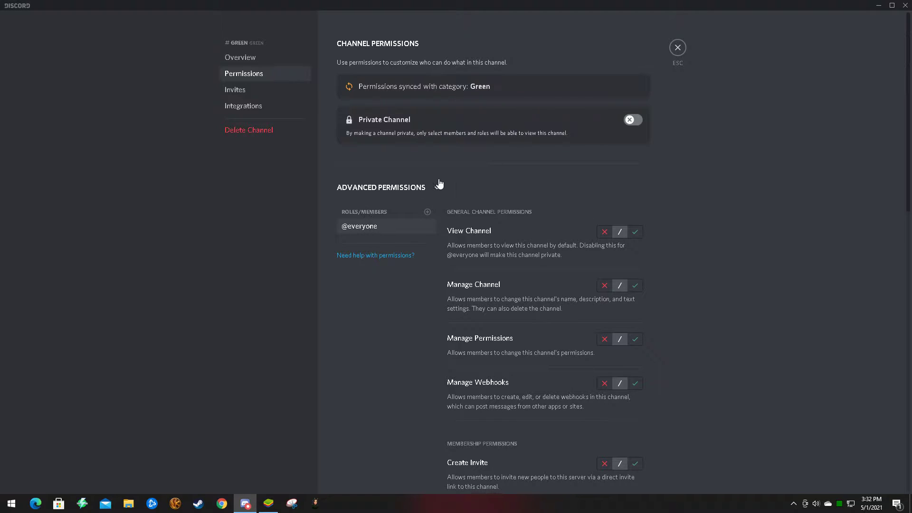
{"action": "left_click", "coordinate": [678, 48]}
Step: Reopen the green channel's settings on its permissions page
{"action": "right_click", "coordinate": [67, 441]}
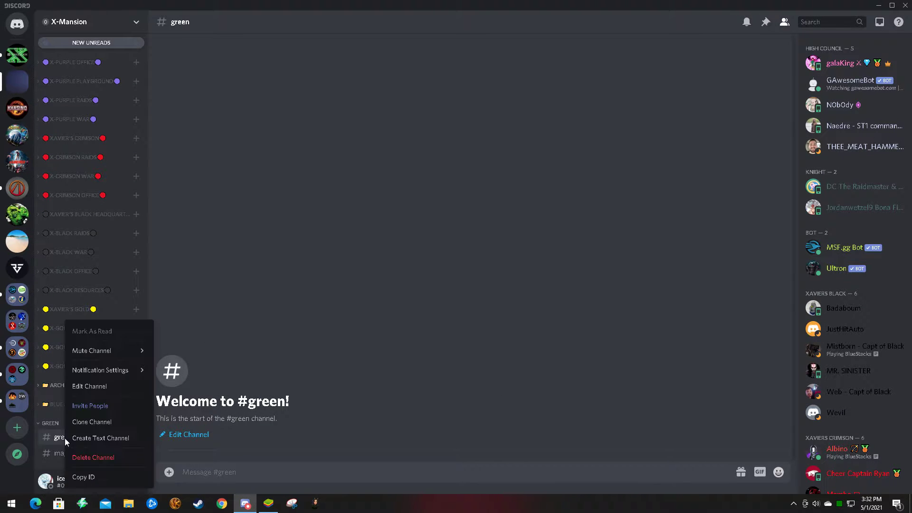
{"action": "left_click", "coordinate": [78, 386]}
{"action": "left_click", "coordinate": [245, 74]}
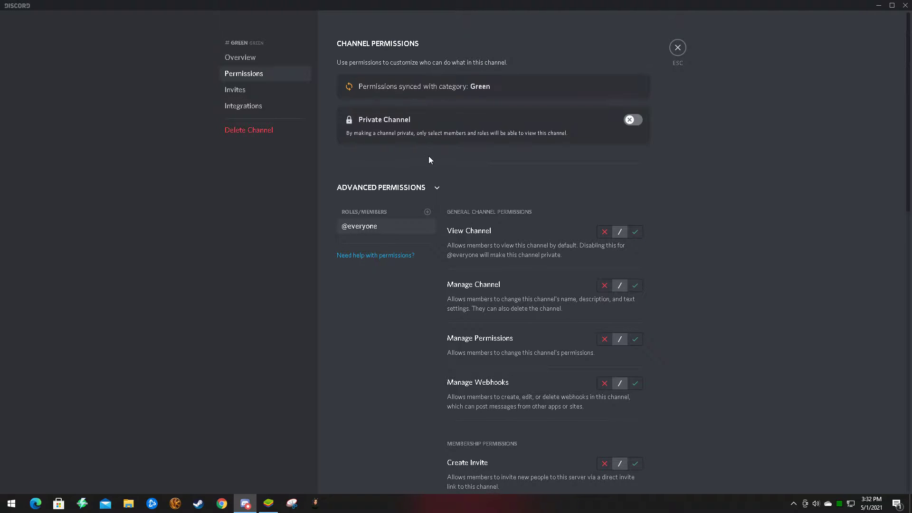
Step: Add the High Council role to the green channel's advanced permissions with View Channel allowed, and save the changes
{"action": "left_click", "coordinate": [427, 212]}
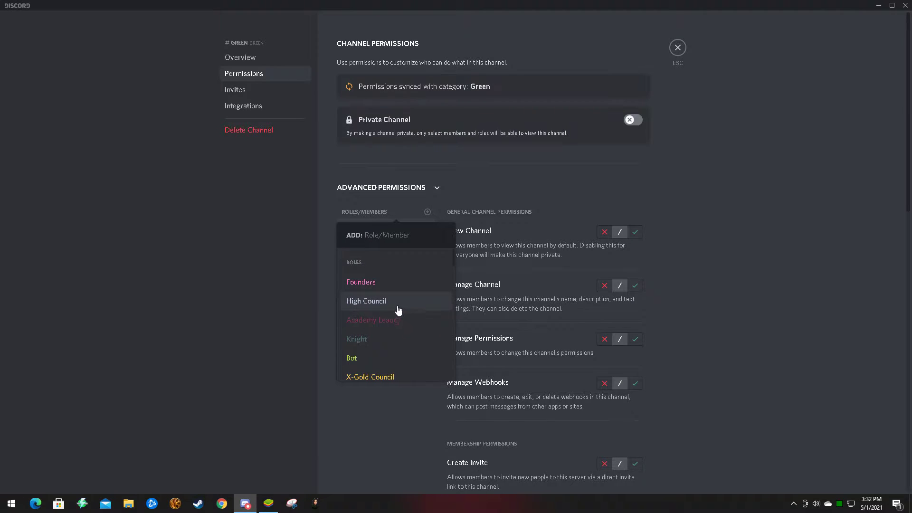
{"action": "left_click", "coordinate": [385, 299]}
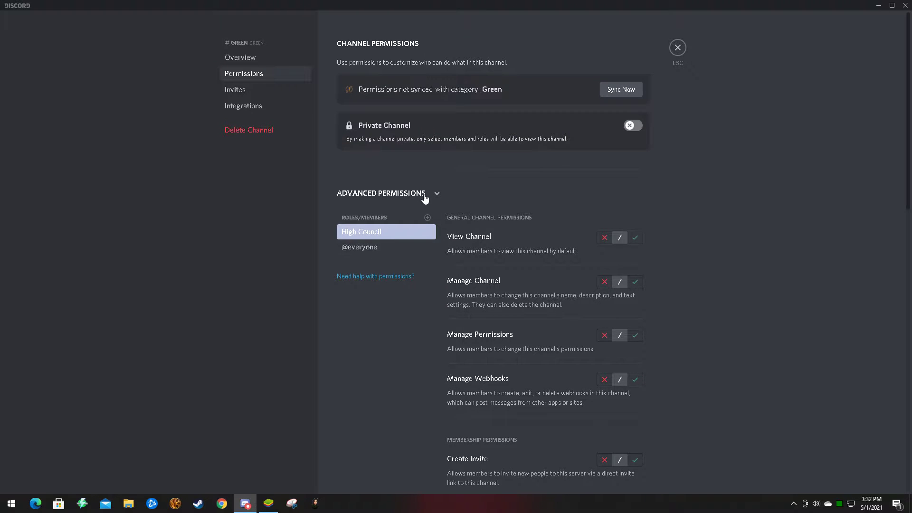
{"action": "left_click", "coordinate": [422, 197]}
{"action": "left_click", "coordinate": [405, 197]}
{"action": "left_click", "coordinate": [428, 218]}
{"action": "left_click", "coordinate": [459, 205]}
{"action": "left_click", "coordinate": [635, 237]}
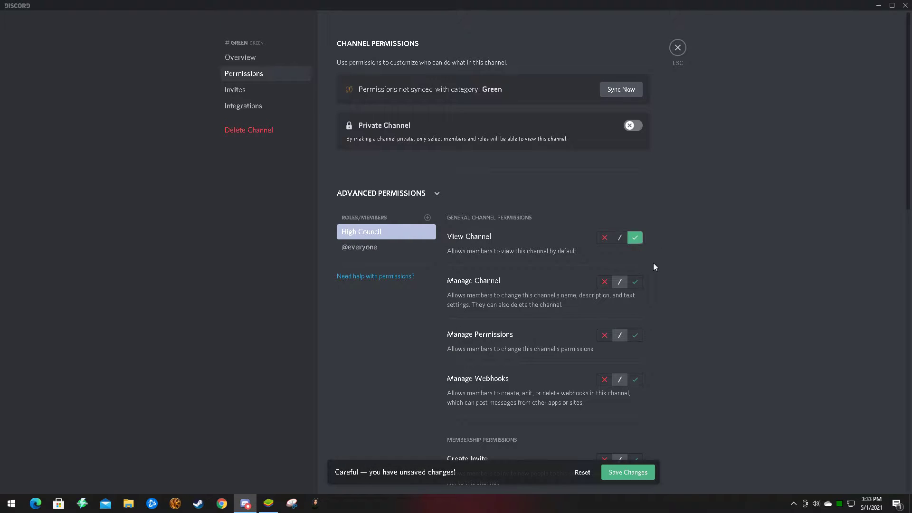
{"action": "left_click", "coordinate": [624, 473]}
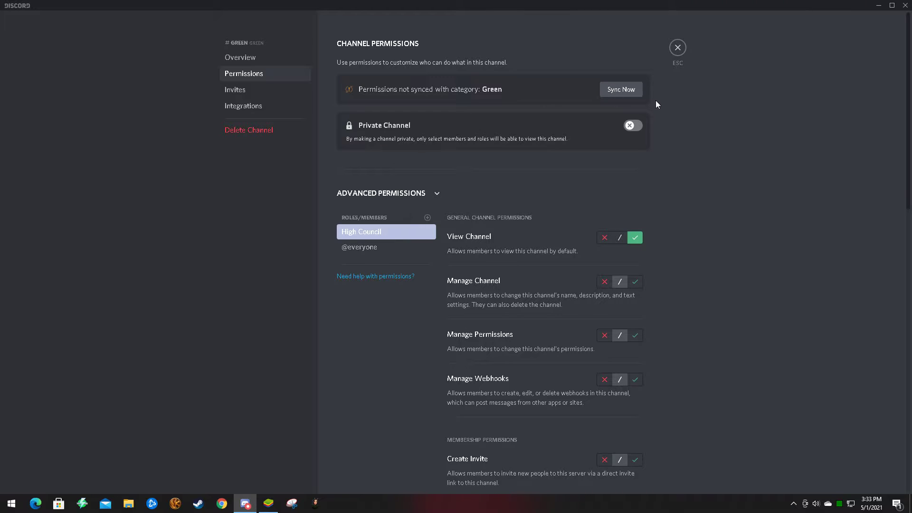
Step: Turn on Private Channel to check which roles and members have access, and turn it back off
{"action": "left_click", "coordinate": [634, 126]}
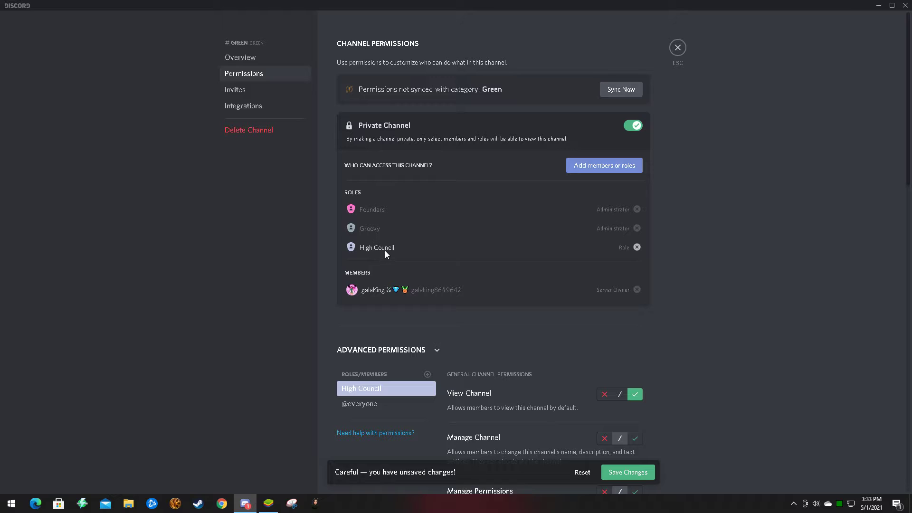
{"action": "left_click", "coordinate": [633, 125]}
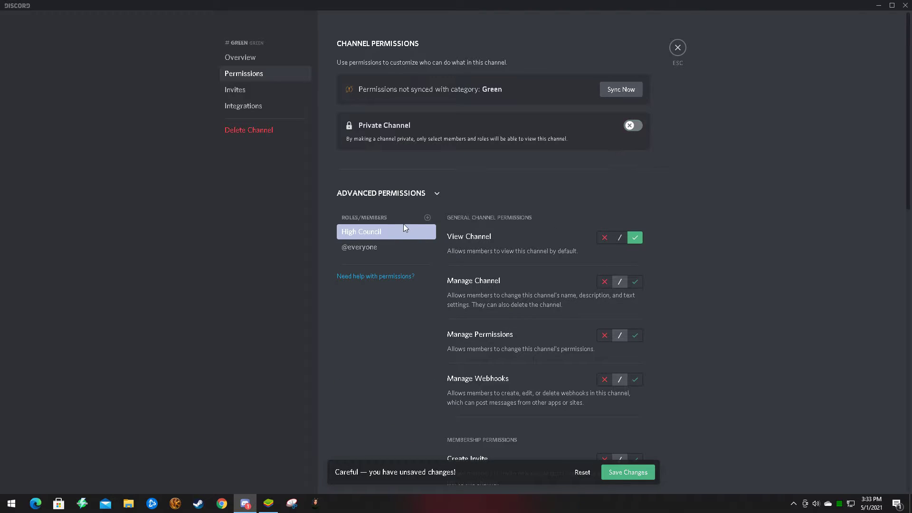
Step: Reset High Council's View Channel permission to neutral and remove the High Council role from the green channel's permissions
{"action": "left_click", "coordinate": [620, 239]}
{"action": "scroll", "coordinate": [503, 260], "scroll_direction": "down", "scroll_amount": 15}
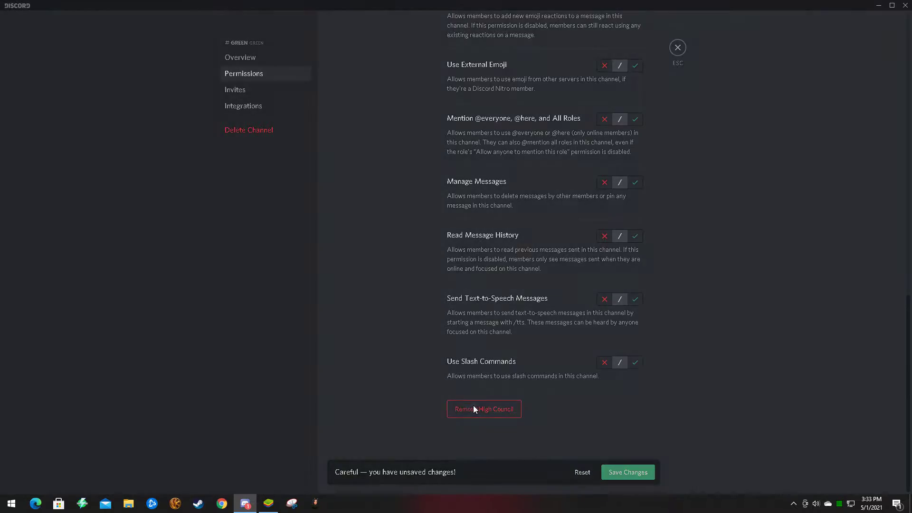
{"action": "left_click", "coordinate": [473, 408]}
{"action": "left_click", "coordinate": [546, 289]}
{"action": "scroll", "coordinate": [528, 323], "scroll_direction": "up", "scroll_amount": 15}
{"action": "scroll", "coordinate": [499, 333], "scroll_direction": "down", "scroll_amount": 15}
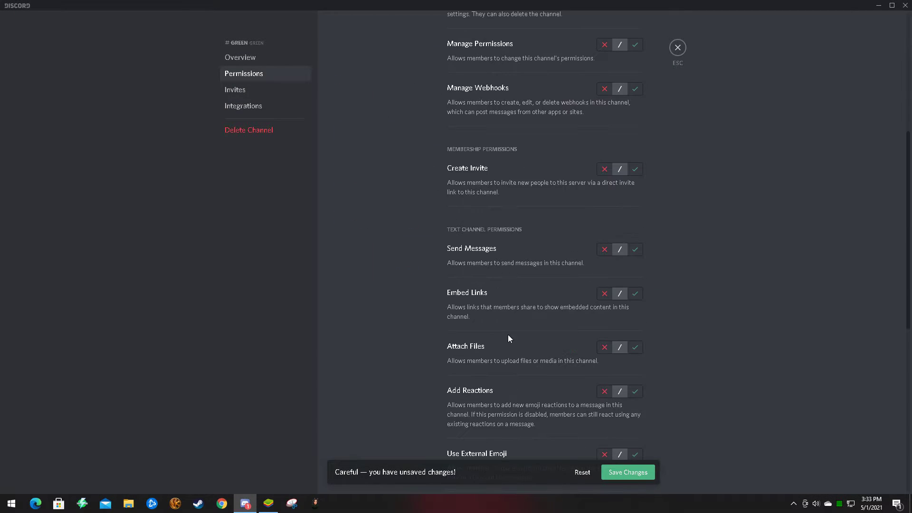
Step: Save the pending permission changes and delete the High Council role's permission settings from the green channel
{"action": "left_click", "coordinate": [484, 411]}
{"action": "left_click", "coordinate": [493, 281]}
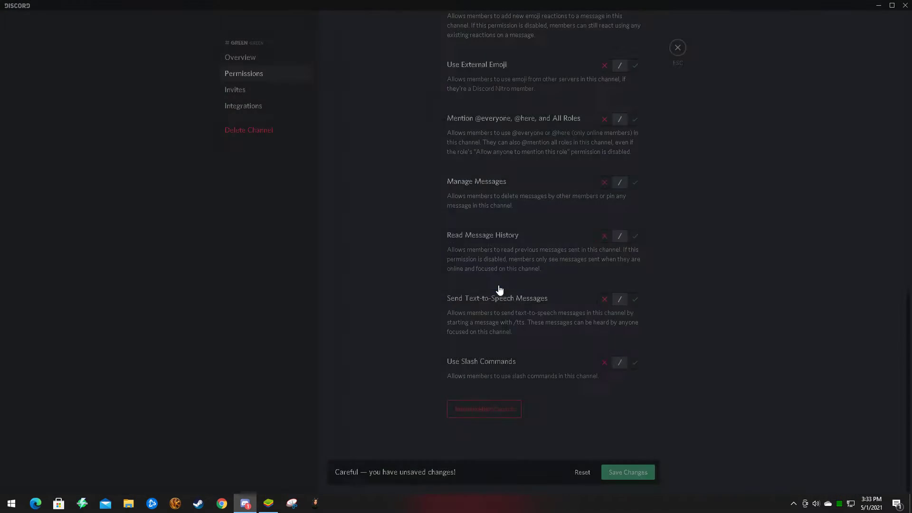
{"action": "scroll", "coordinate": [413, 280], "scroll_direction": "up", "scroll_amount": 15}
{"action": "scroll", "coordinate": [416, 277], "scroll_direction": "up", "scroll_amount": 3}
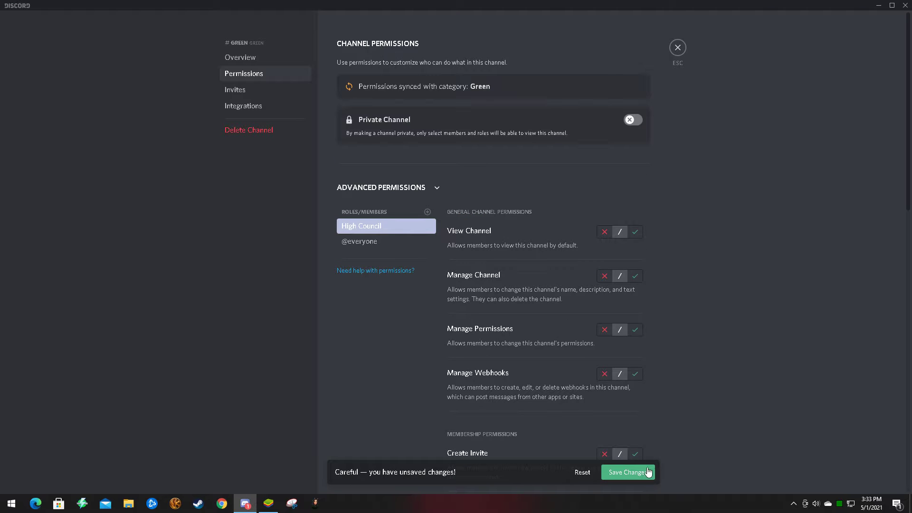
{"action": "left_click", "coordinate": [612, 472]}
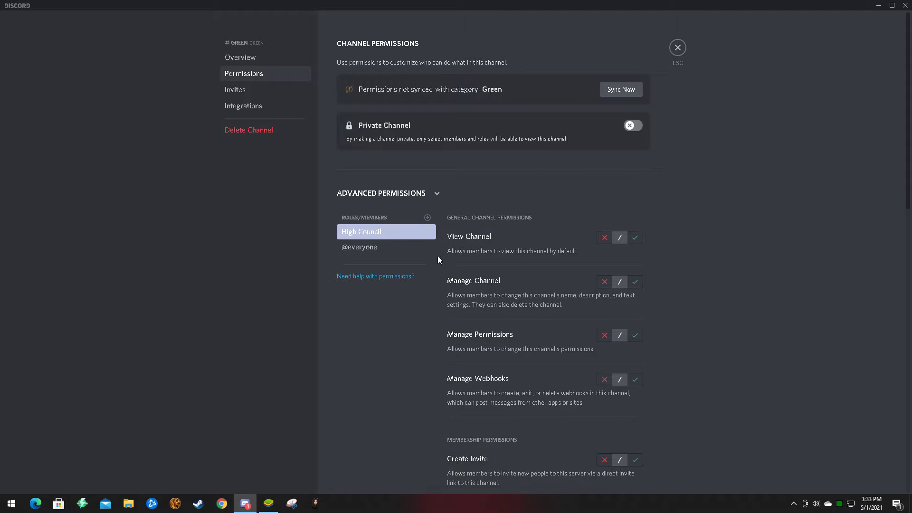
{"action": "scroll", "coordinate": [524, 266], "scroll_direction": "down", "scroll_amount": 15}
{"action": "left_click", "coordinate": [498, 412]}
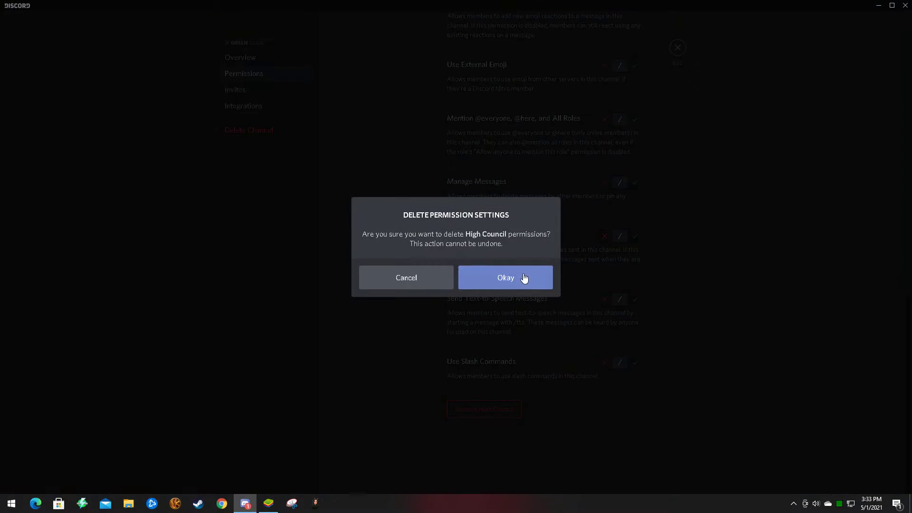
{"action": "left_click", "coordinate": [523, 278]}
{"action": "scroll", "coordinate": [418, 284], "scroll_direction": "up", "scroll_amount": 5}
{"action": "scroll", "coordinate": [416, 280], "scroll_direction": "up", "scroll_amount": 9}
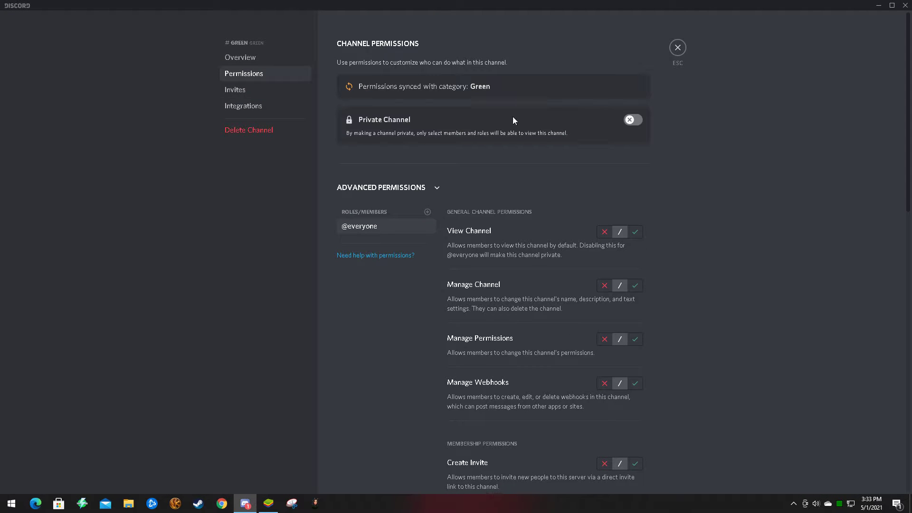
Step: Turn on Private Channel to examine who has access without the High Council role, and turn it back off
{"action": "left_click", "coordinate": [634, 120]}
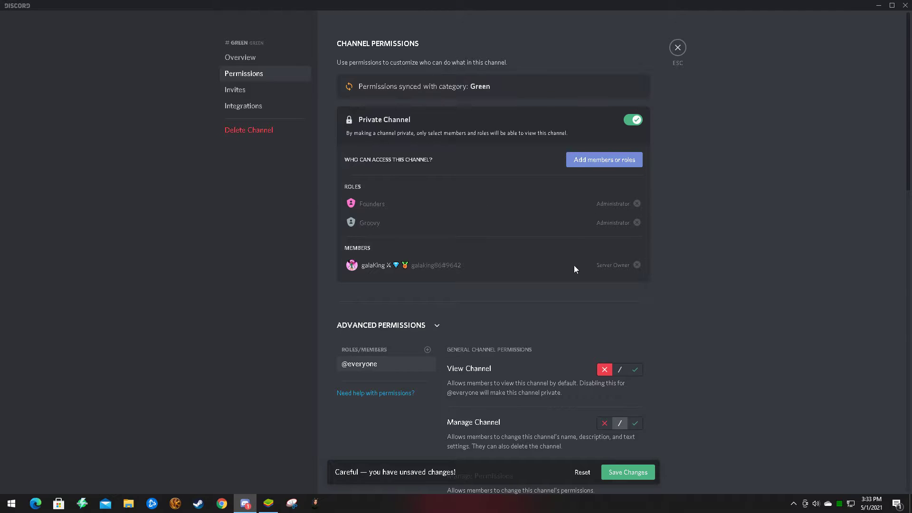
{"action": "left_click", "coordinate": [632, 122]}
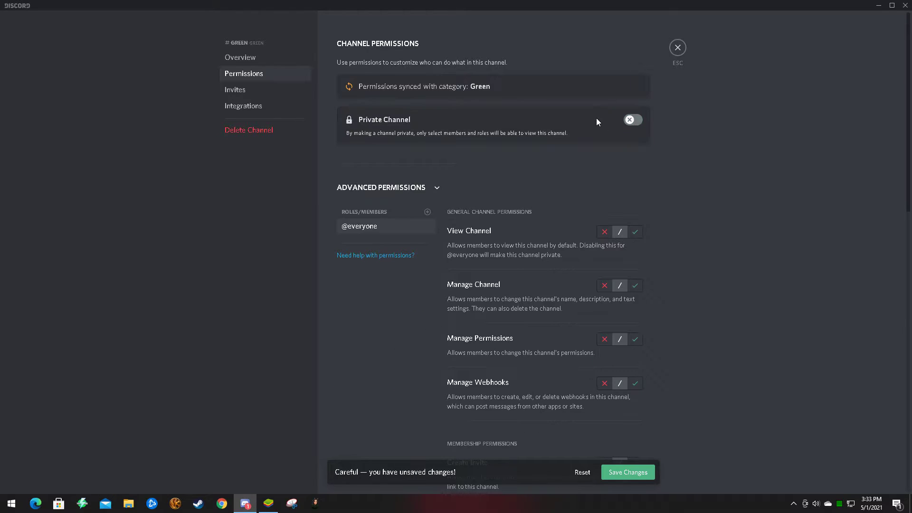
Step: Add the High Council role to the green channel's advanced permissions, allow View Channel for it, and save the changes
{"action": "left_click", "coordinate": [427, 213]}
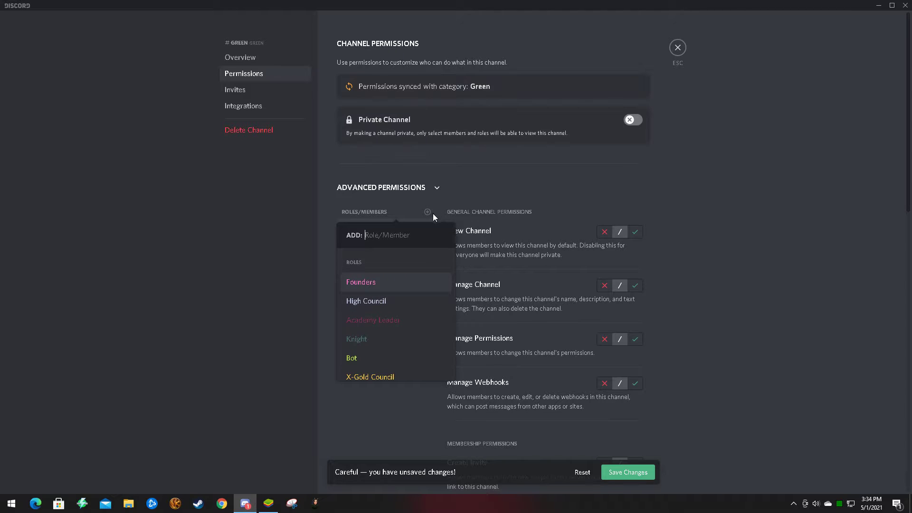
{"action": "left_click", "coordinate": [385, 306]}
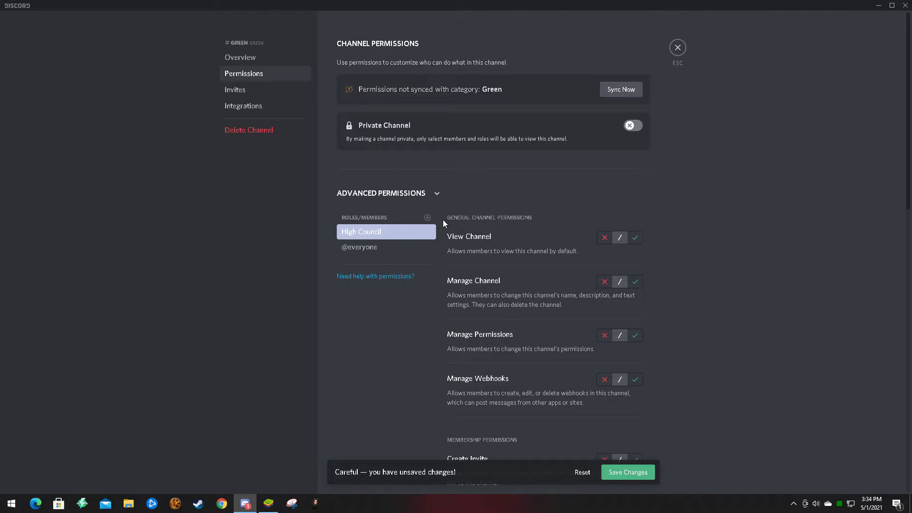
{"action": "left_click", "coordinate": [635, 238]}
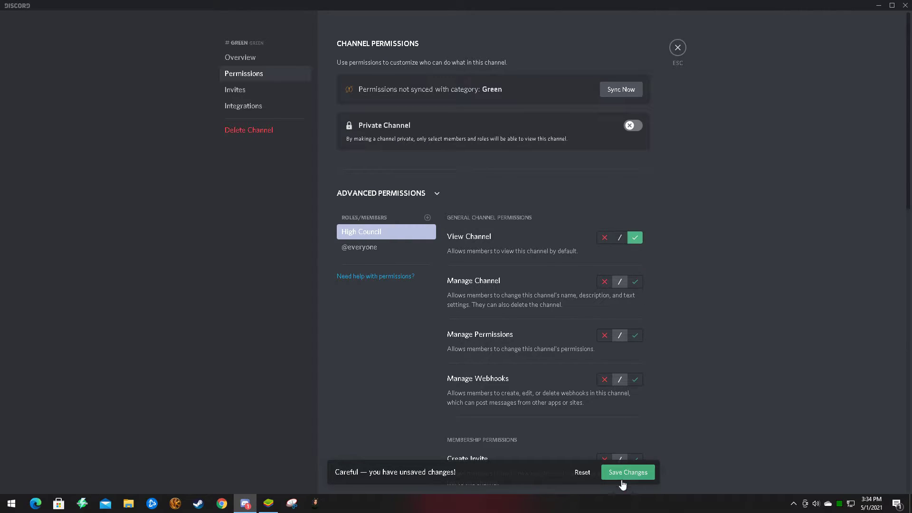
{"action": "left_click", "coordinate": [627, 472]}
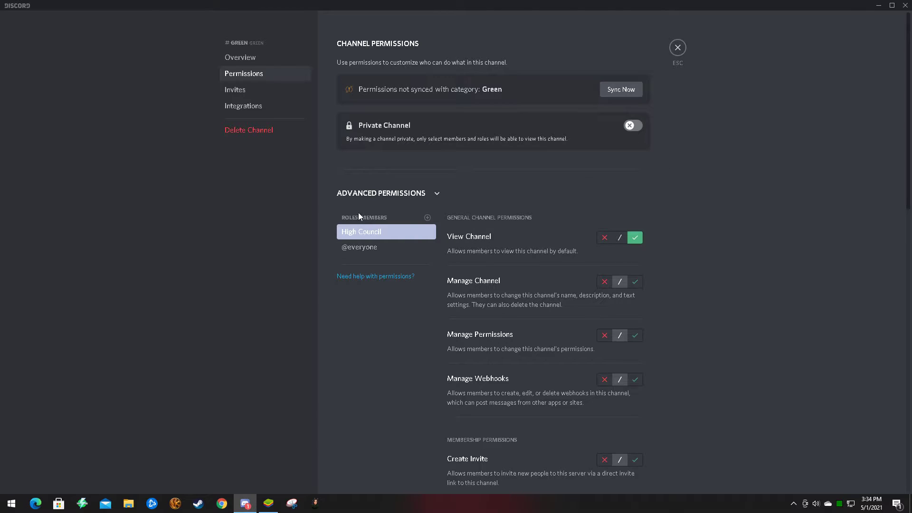
Step: Make the green channel private, save the change, and close its settings
{"action": "left_click", "coordinate": [632, 126]}
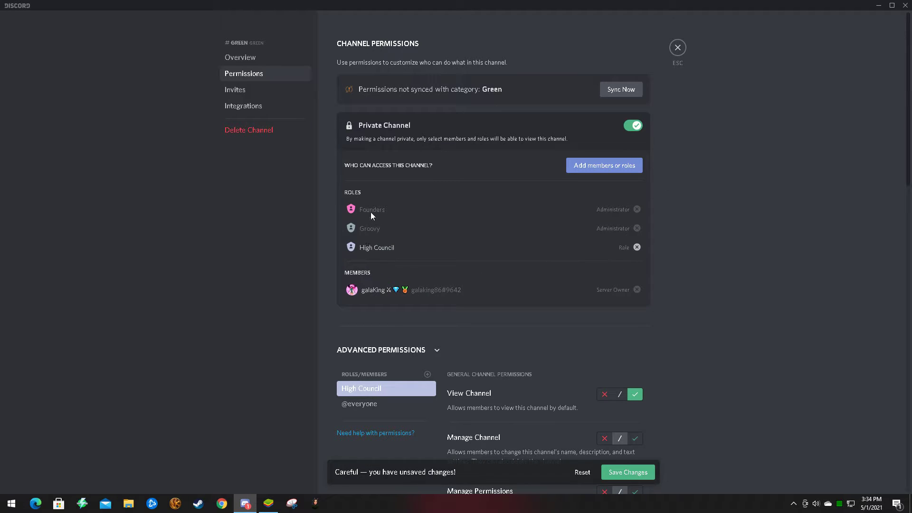
{"action": "left_click", "coordinate": [626, 472]}
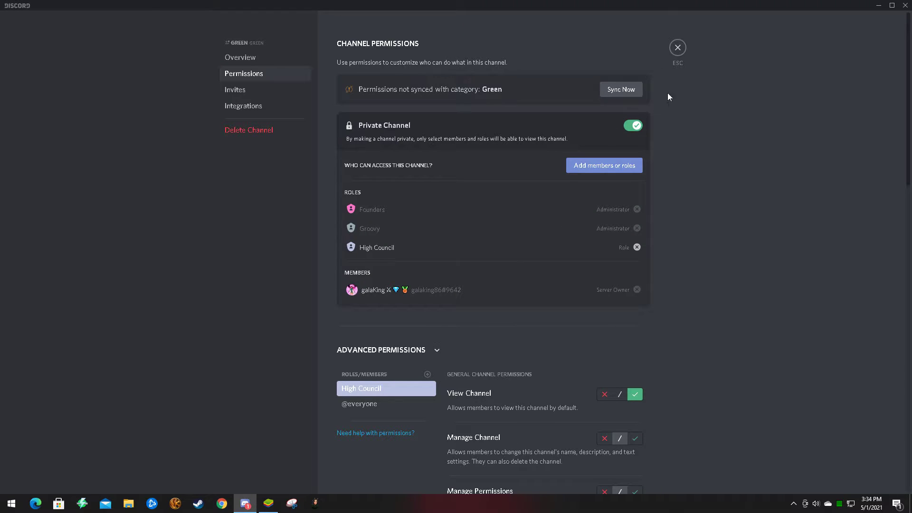
{"action": "left_click", "coordinate": [678, 56]}
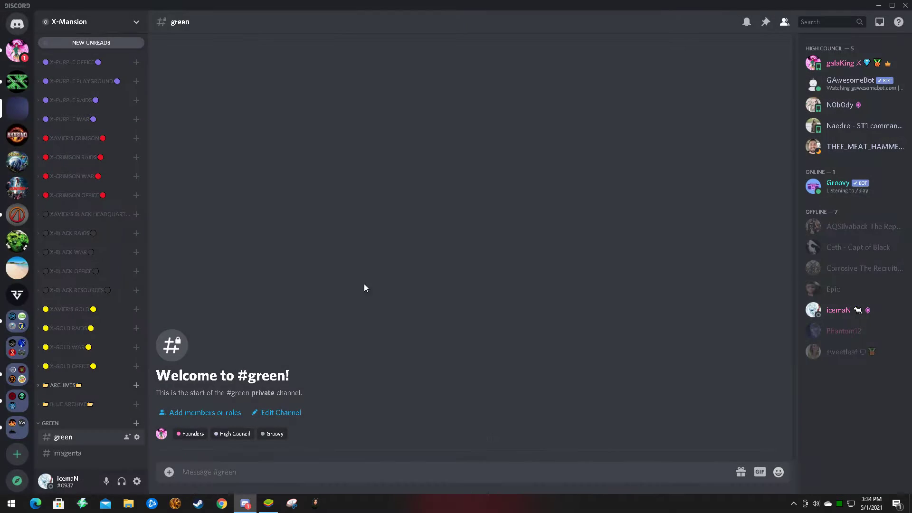
Step: Review the green channel's permissions page for its category sync status and access list, and close the settings
{"action": "right_click", "coordinate": [68, 441]}
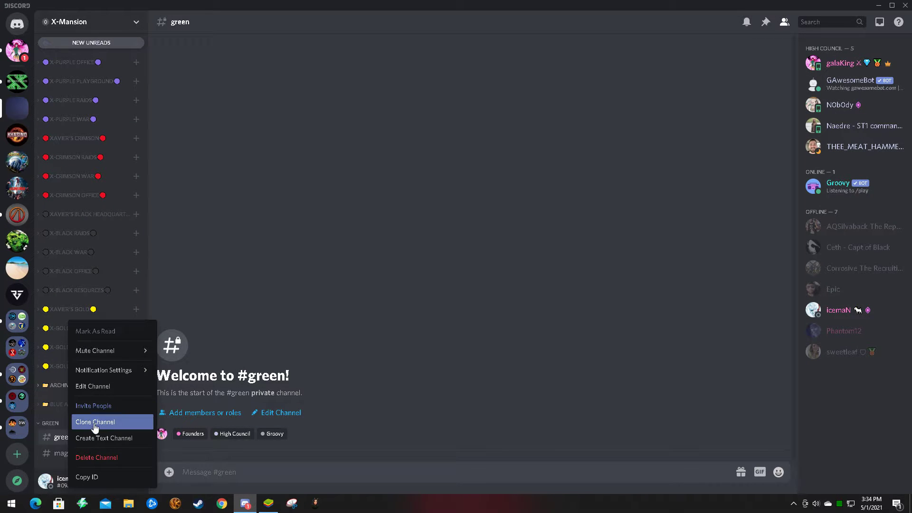
{"action": "left_click", "coordinate": [95, 386]}
{"action": "left_click", "coordinate": [256, 79]}
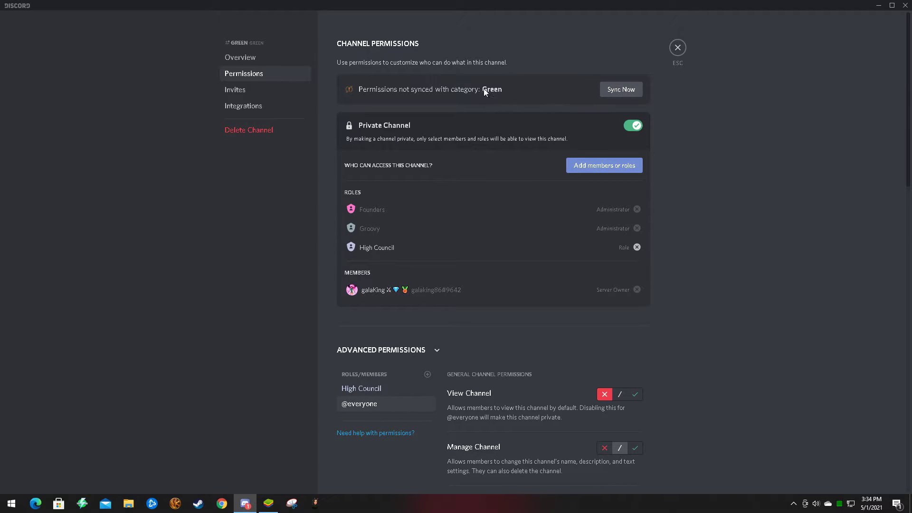
{"action": "left_click", "coordinate": [678, 48]}
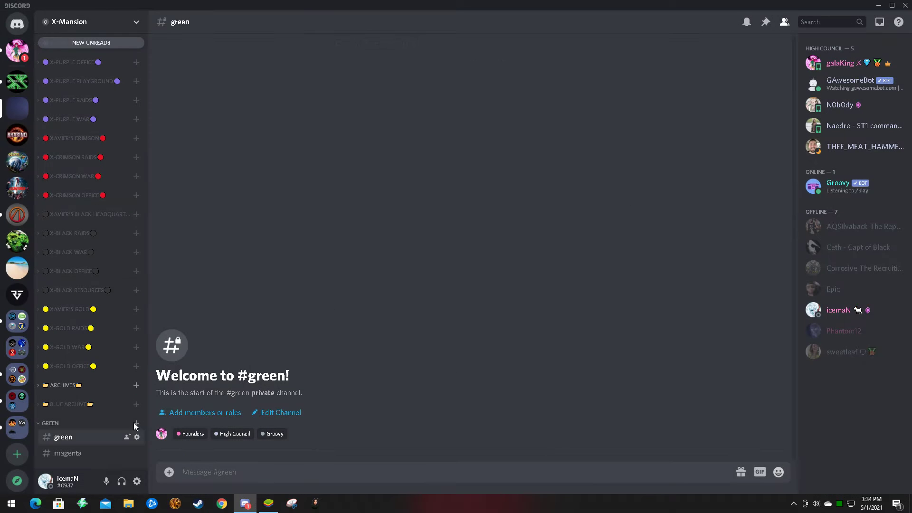
Step: Open the magenta channel and check its permissions page for comparison with the green channel, and close the settings
{"action": "right_click", "coordinate": [80, 456]}
{"action": "left_click", "coordinate": [76, 455]}
{"action": "right_click", "coordinate": [69, 451]}
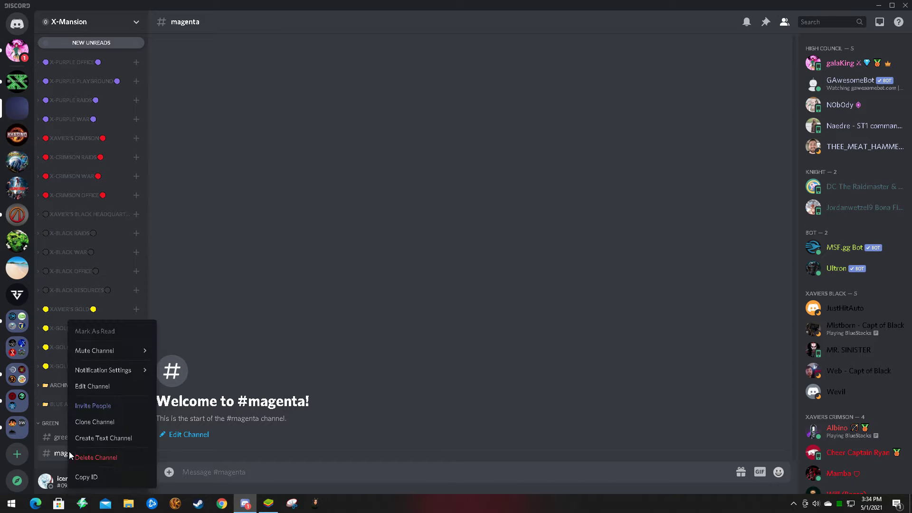
{"action": "left_click", "coordinate": [105, 386]}
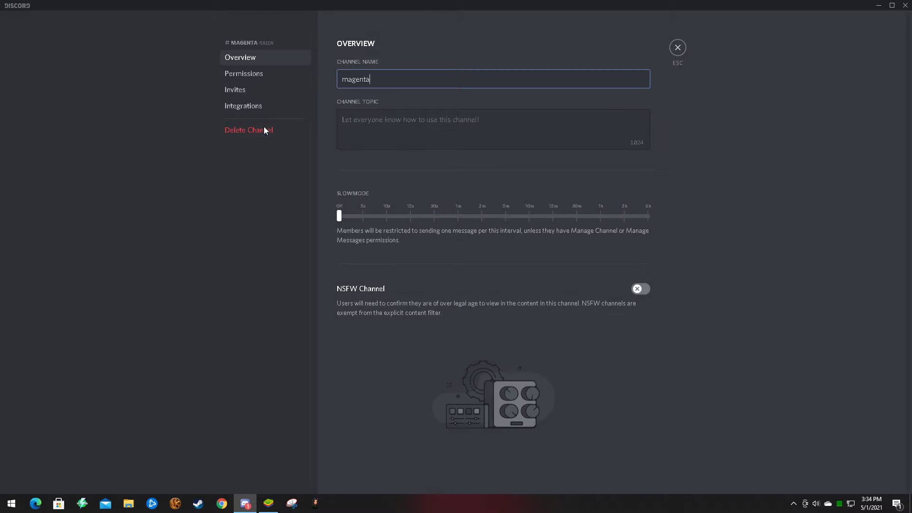
{"action": "left_click", "coordinate": [268, 76]}
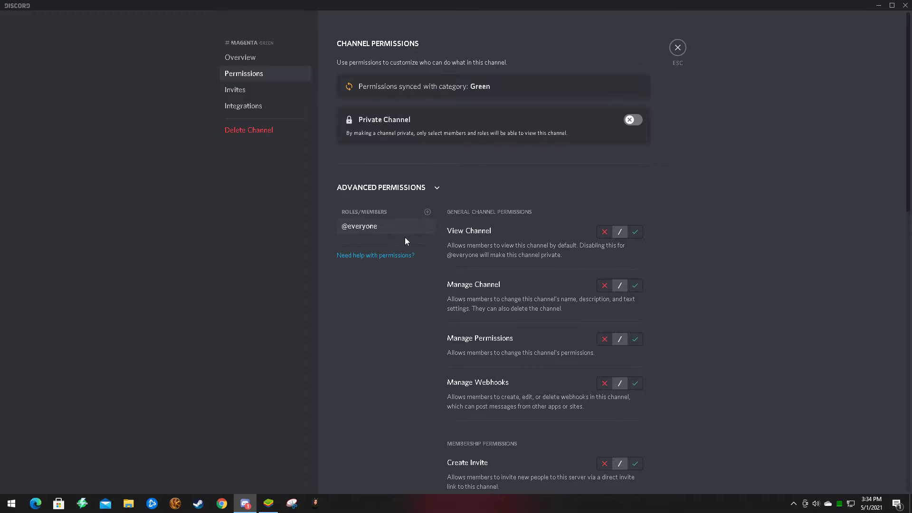
{"action": "left_click", "coordinate": [678, 47]}
Step: Return to the green channel's permissions page and collapse its advanced permissions
{"action": "right_click", "coordinate": [69, 453]}
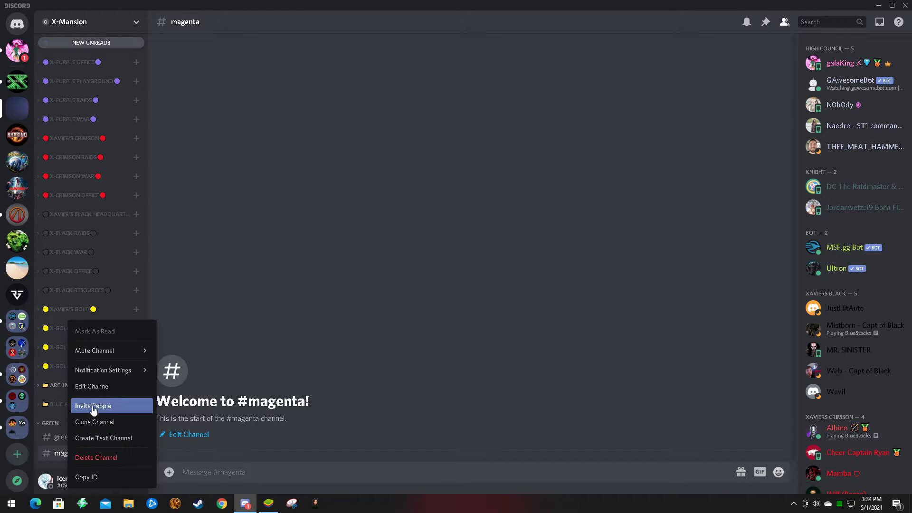
{"action": "left_click", "coordinate": [60, 437]}
{"action": "right_click", "coordinate": [61, 437]}
{"action": "left_click", "coordinate": [93, 386]}
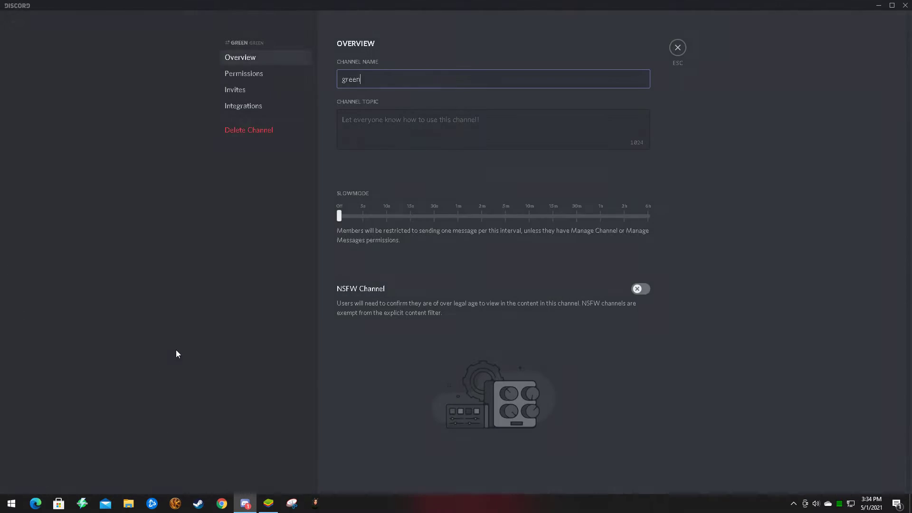
{"action": "left_click", "coordinate": [264, 75]}
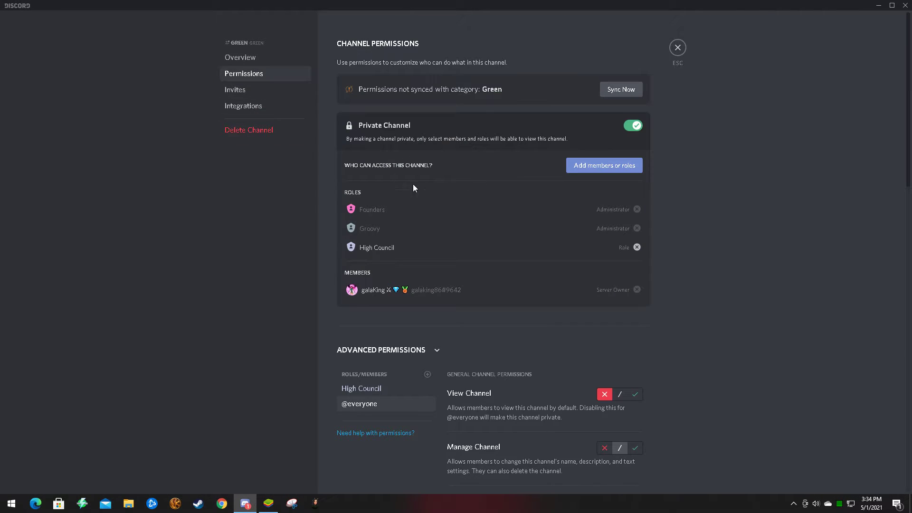
{"action": "left_click", "coordinate": [409, 354]}
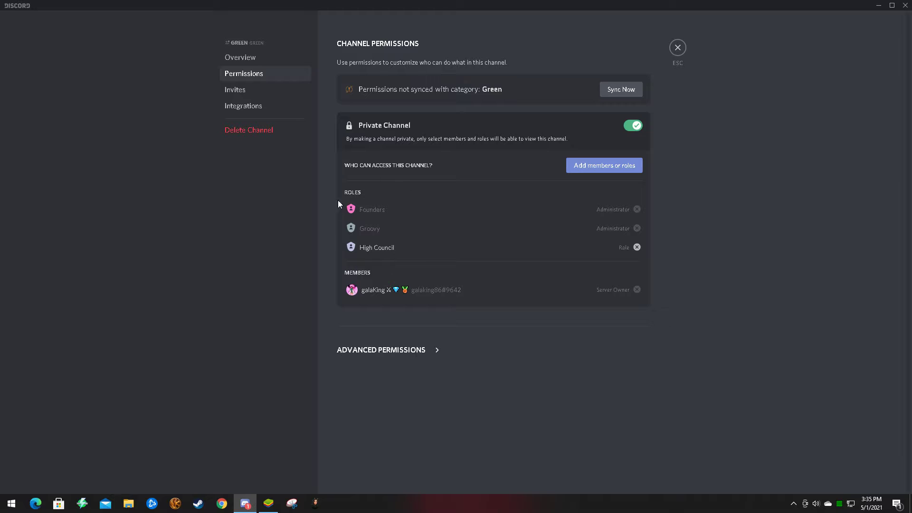
Step: Give the X-Black Council and Xaviers Black roles access to the private green channel
{"action": "left_click", "coordinate": [610, 170]}
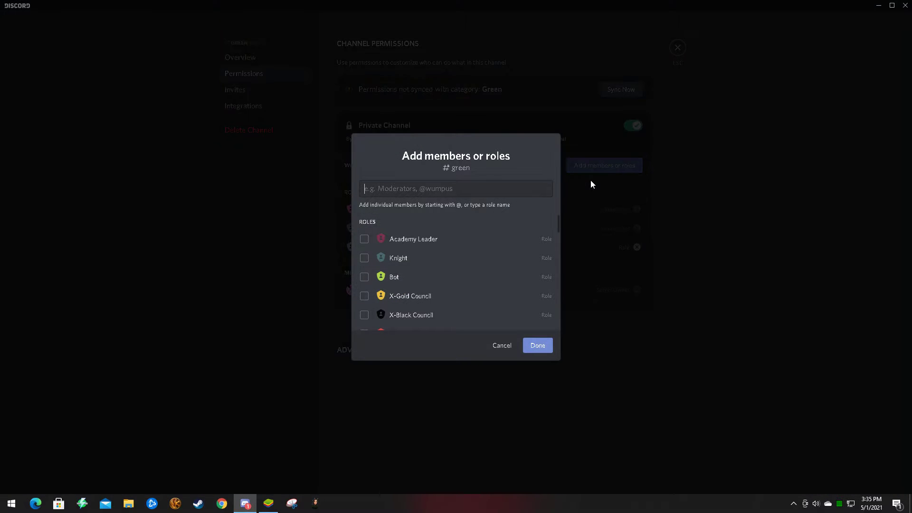
{"action": "left_click", "coordinate": [499, 347]}
{"action": "left_click", "coordinate": [617, 166]}
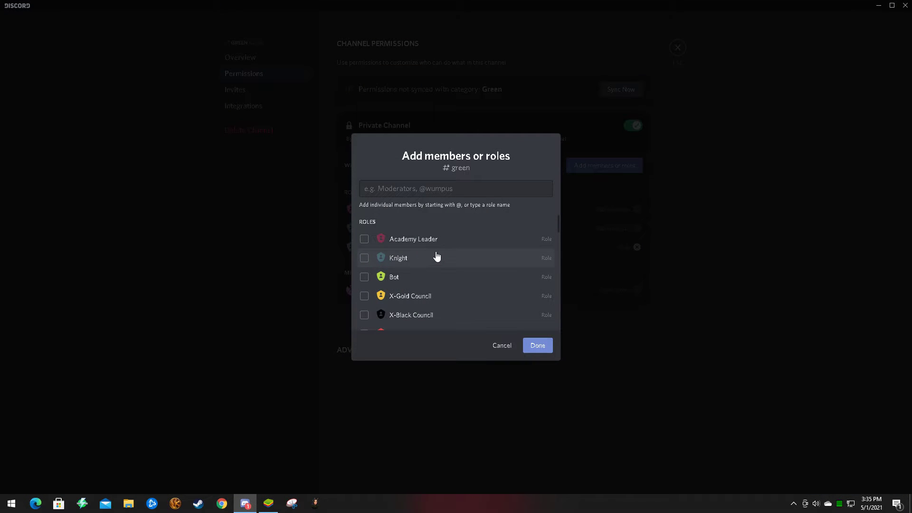
{"action": "scroll", "coordinate": [436, 256], "scroll_direction": "down", "scroll_amount": 1}
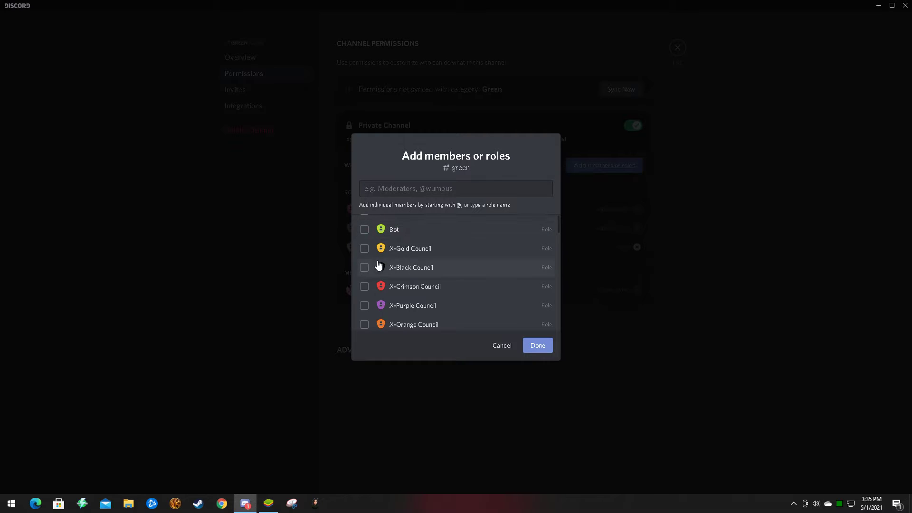
{"action": "left_click", "coordinate": [411, 268]}
{"action": "scroll", "coordinate": [432, 281], "scroll_direction": "down", "scroll_amount": 2}
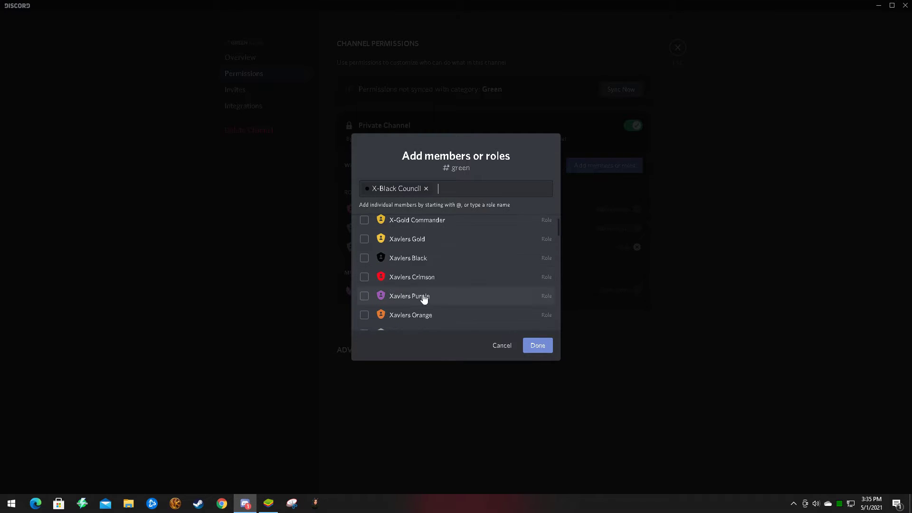
{"action": "left_click", "coordinate": [424, 261]}
{"action": "left_click", "coordinate": [543, 349]}
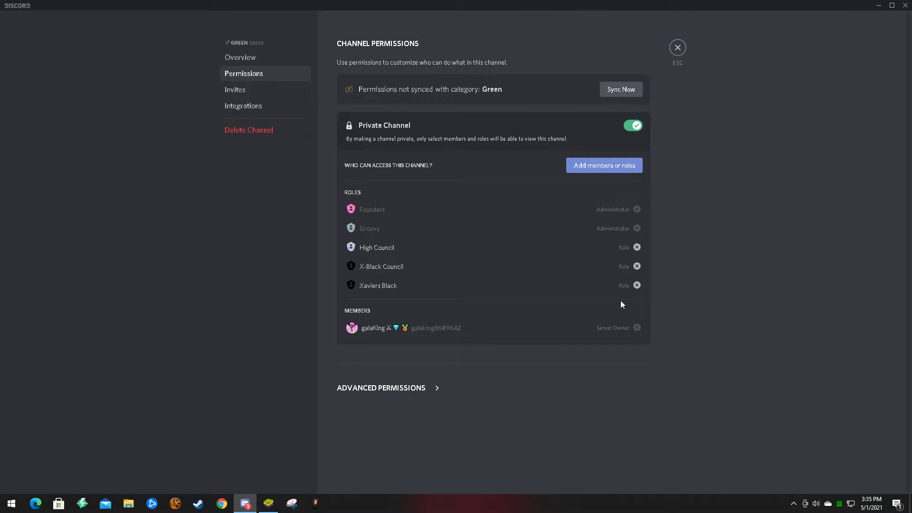
Step: Inspect the advanced permissions of X-Black Council and Xaviers Black, collapse the section, and close the green channel's settings
{"action": "left_click", "coordinate": [418, 388]}
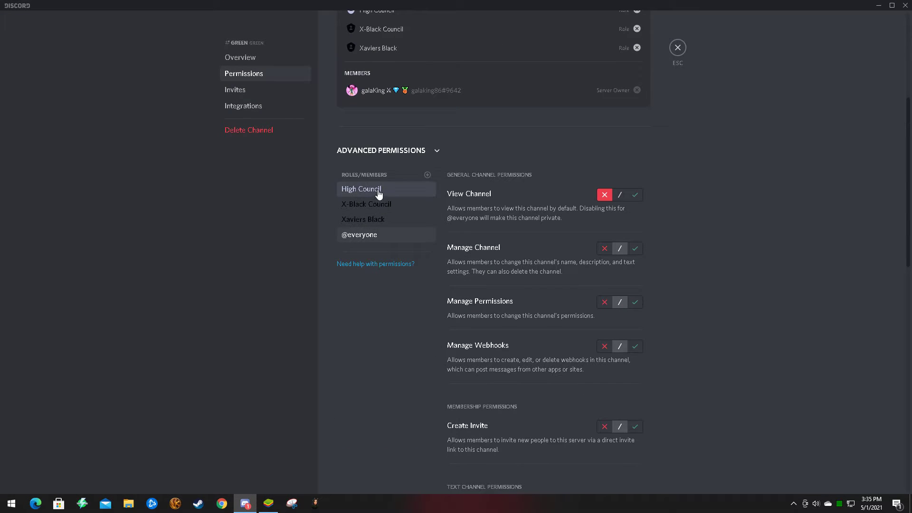
{"action": "left_click", "coordinate": [374, 209]}
{"action": "left_click", "coordinate": [374, 219]}
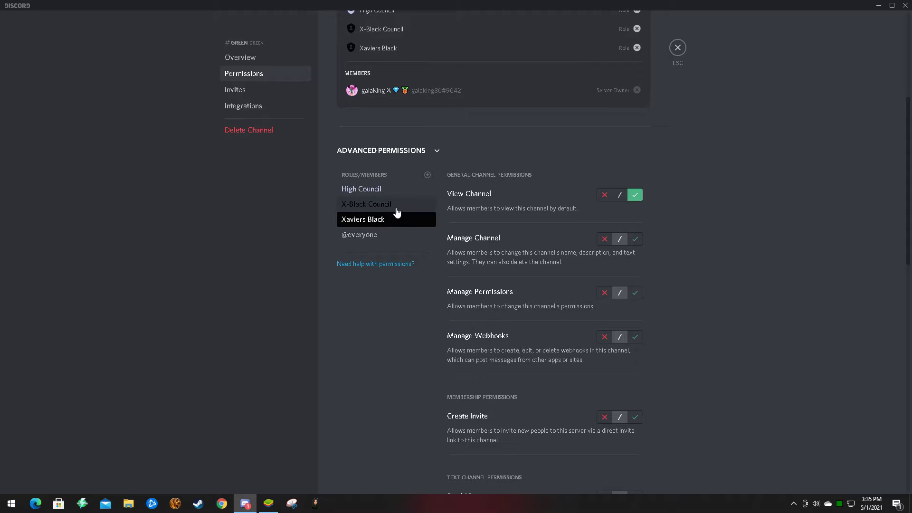
{"action": "left_click", "coordinate": [416, 151]}
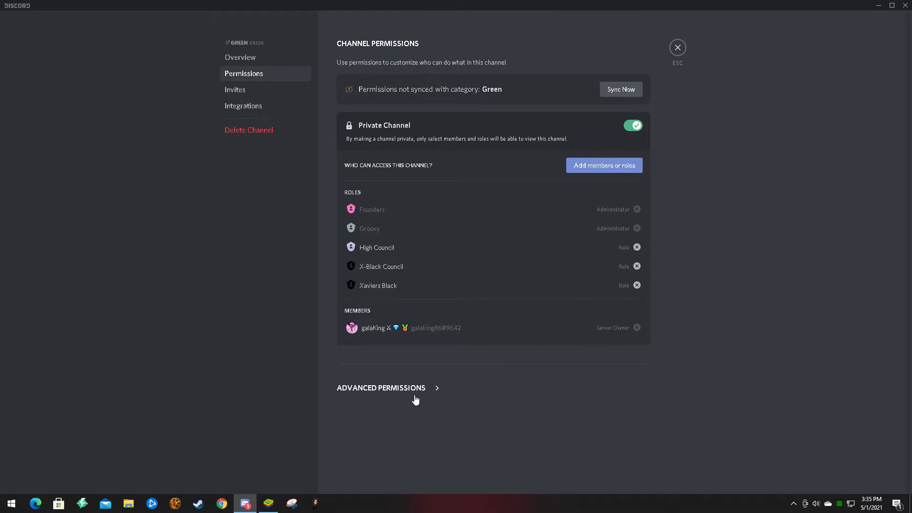
{"action": "left_click", "coordinate": [677, 48]}
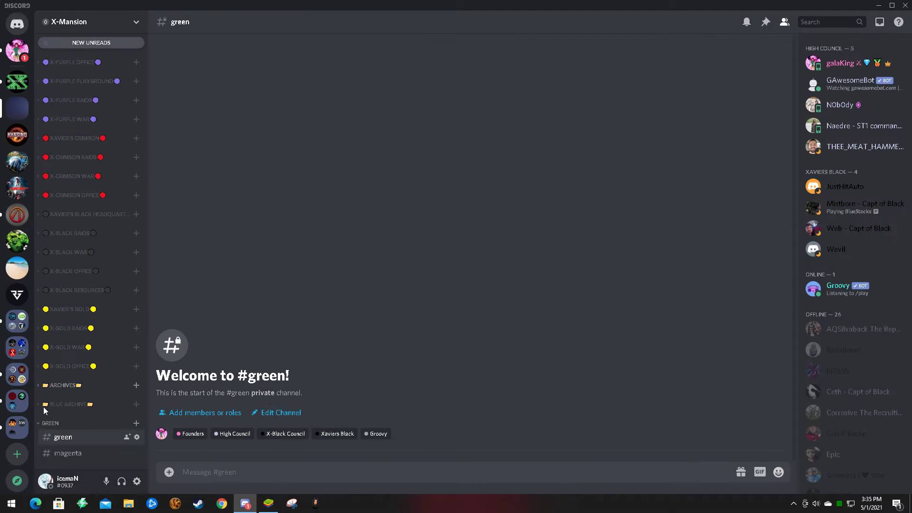
Step: Reopen the green channel's settings on its permissions page
{"action": "right_click", "coordinate": [66, 437]}
{"action": "left_click", "coordinate": [95, 383]}
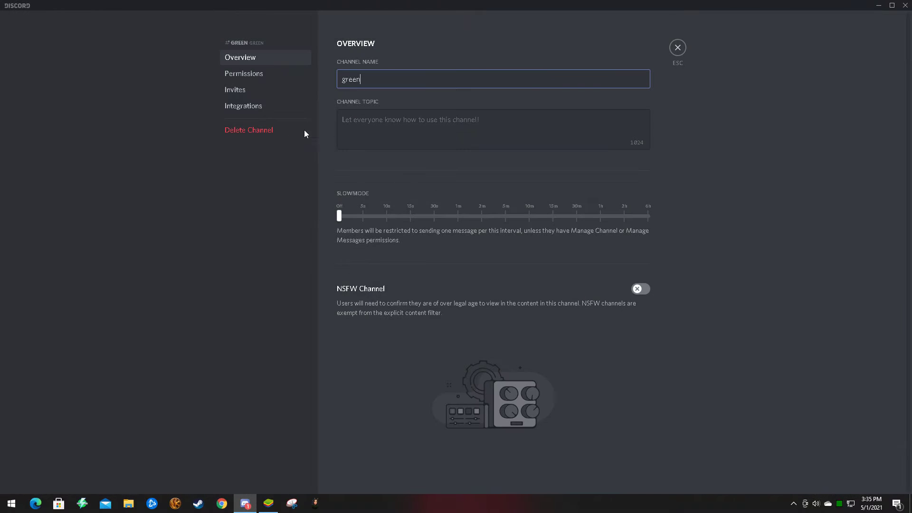
{"action": "left_click", "coordinate": [260, 75]}
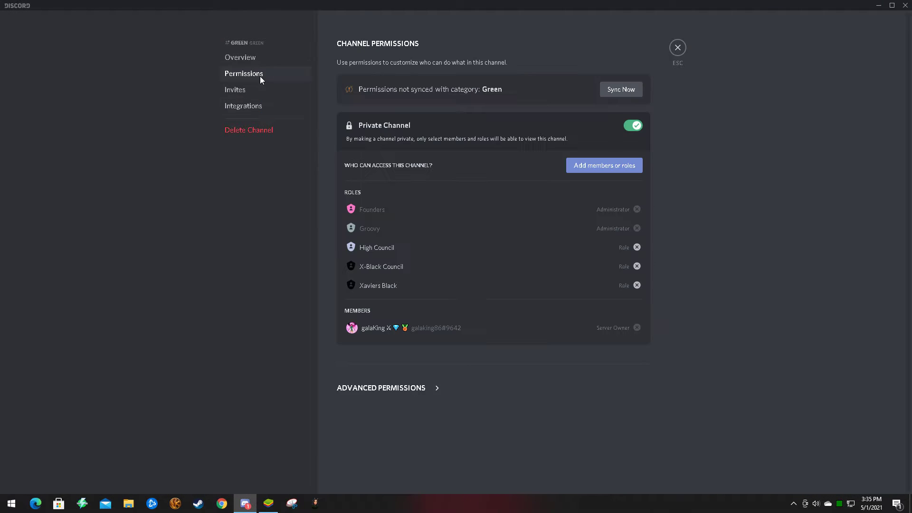
Step: Leave the green channel's settings, check the magenta channel's permissions and category sync, and close its settings
{"action": "left_click", "coordinate": [678, 49]}
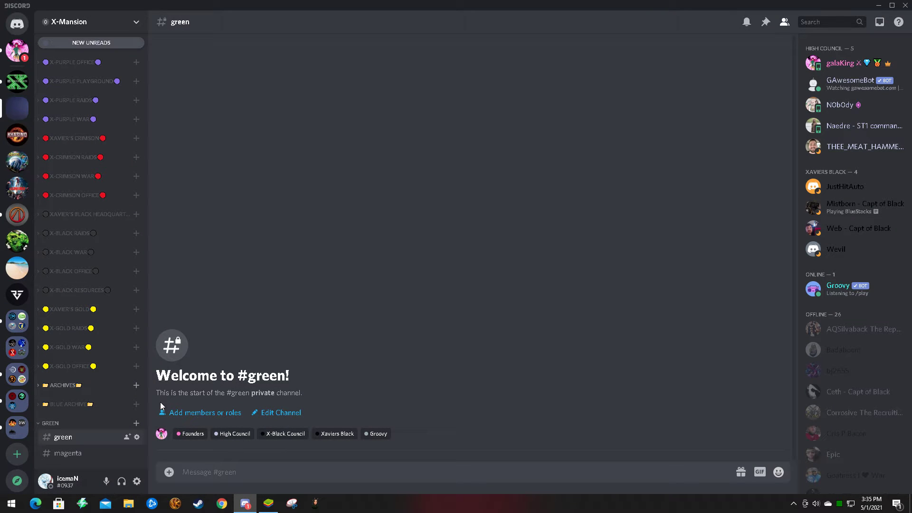
{"action": "left_click", "coordinate": [66, 454]}
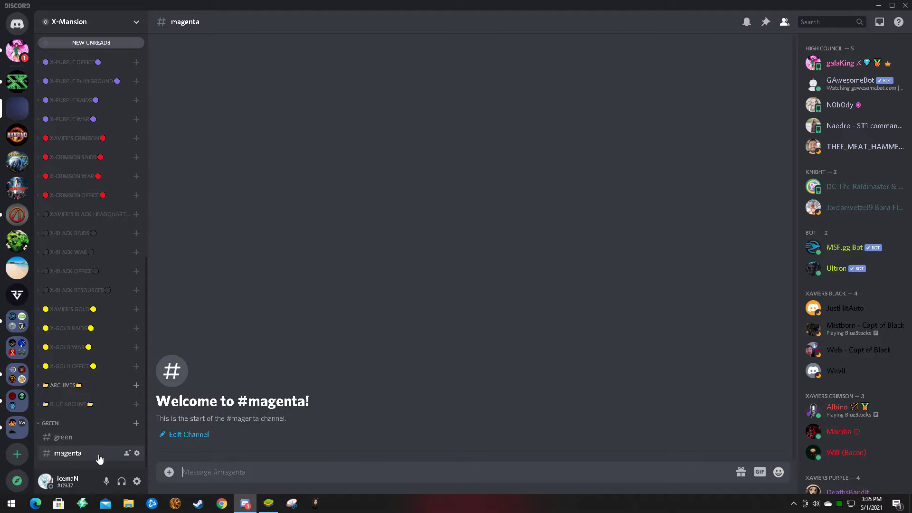
{"action": "right_click", "coordinate": [67, 452]}
{"action": "left_click", "coordinate": [108, 386]}
{"action": "left_click", "coordinate": [257, 76]}
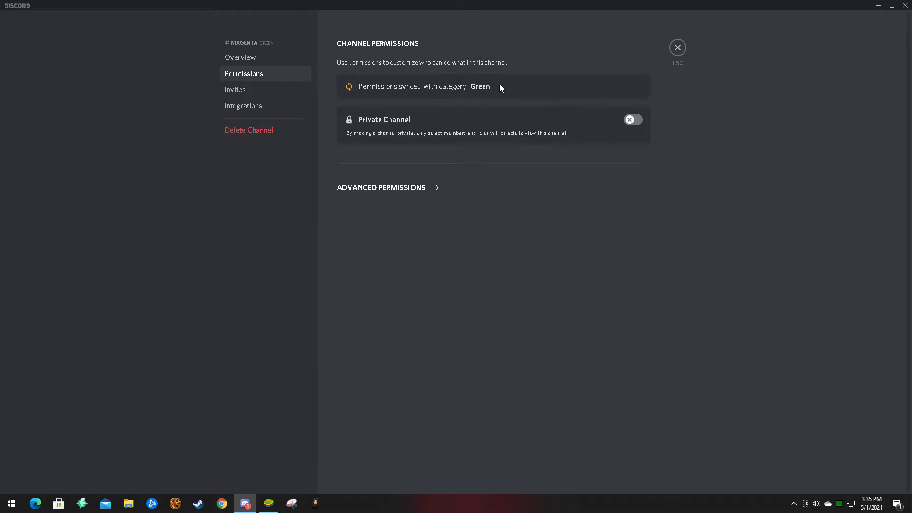
{"action": "left_click", "coordinate": [678, 49]}
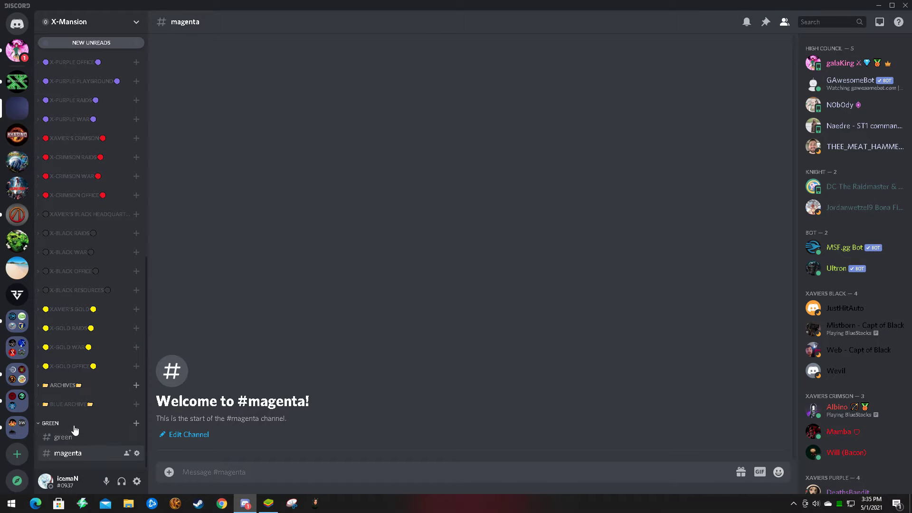
Step: Add the High Council role to the Green category's advanced permissions with View Channels allowed, and save the change
{"action": "left_click", "coordinate": [69, 439]}
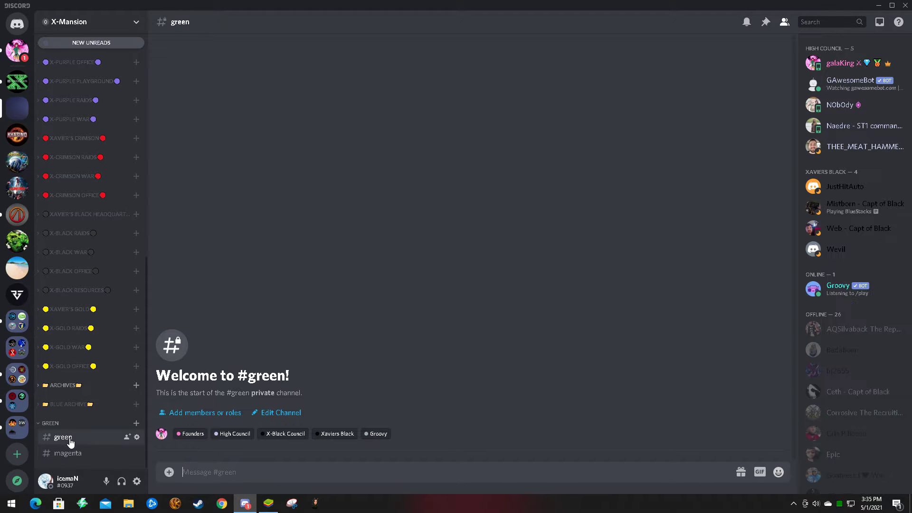
{"action": "right_click", "coordinate": [60, 423]}
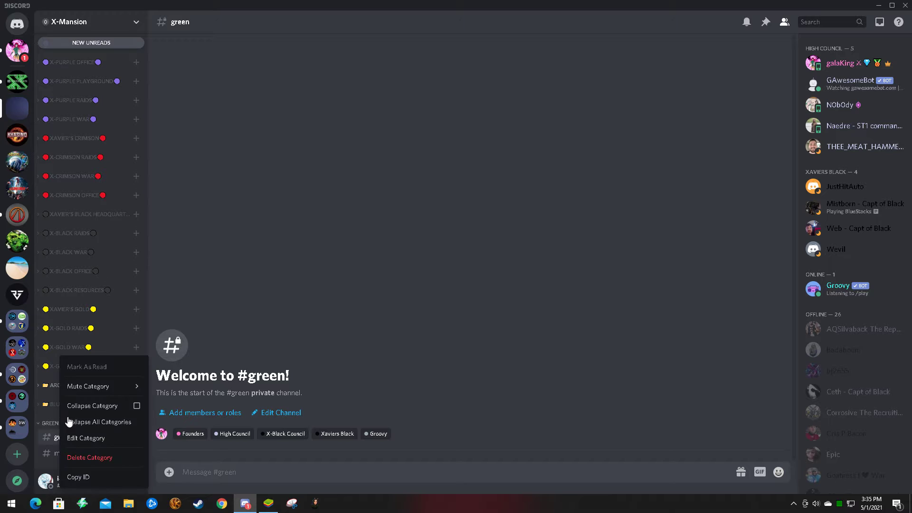
{"action": "left_click", "coordinate": [91, 438]}
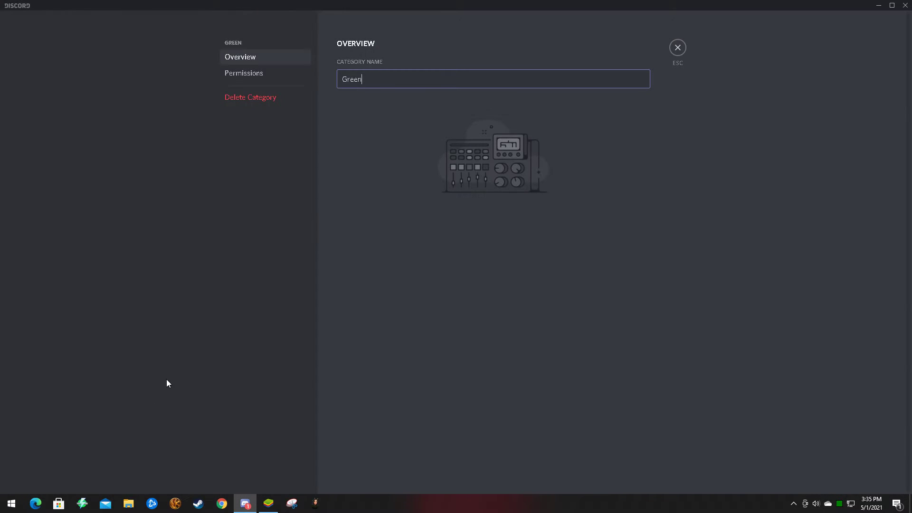
{"action": "left_click", "coordinate": [271, 72]}
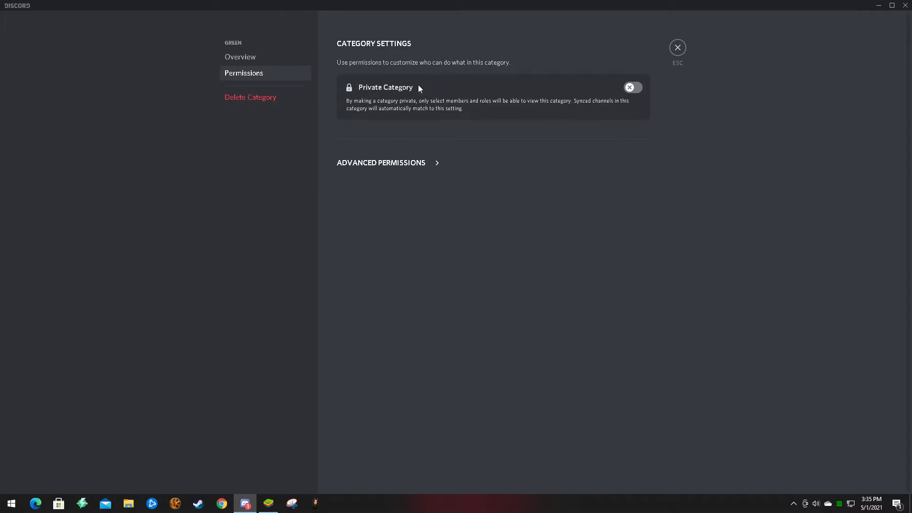
{"action": "left_click", "coordinate": [385, 163]}
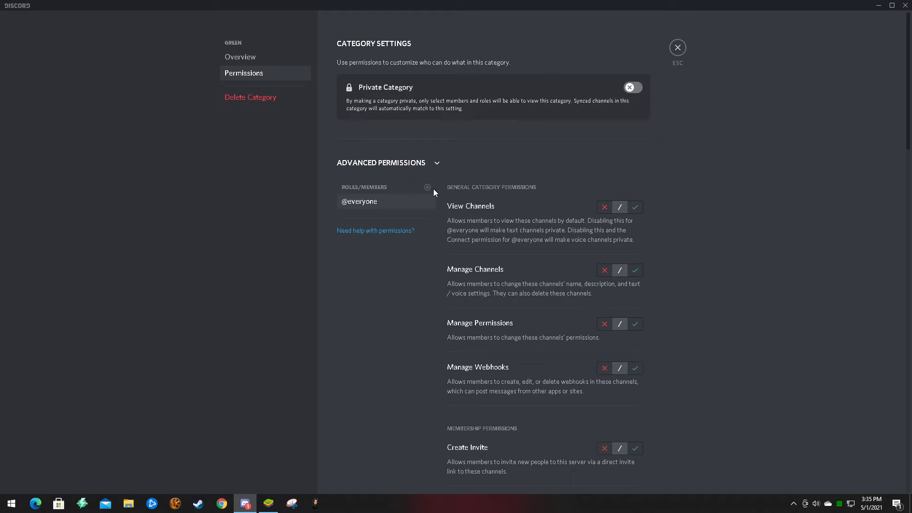
{"action": "left_click", "coordinate": [428, 188]}
{"action": "left_click", "coordinate": [406, 278]}
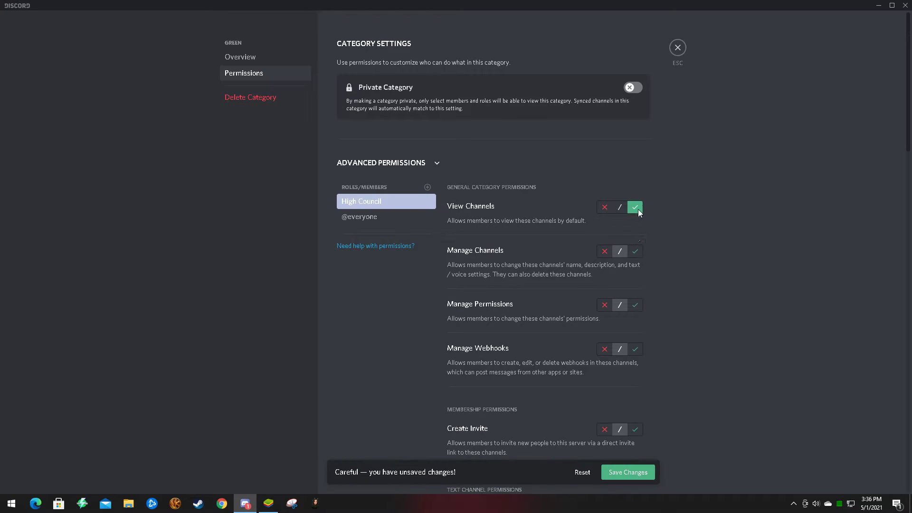
{"action": "left_click", "coordinate": [639, 472]}
Step: Make the Green category private, saving the change, and give the X-Black Council and Xaviers Black roles access to it
{"action": "left_click", "coordinate": [635, 88]}
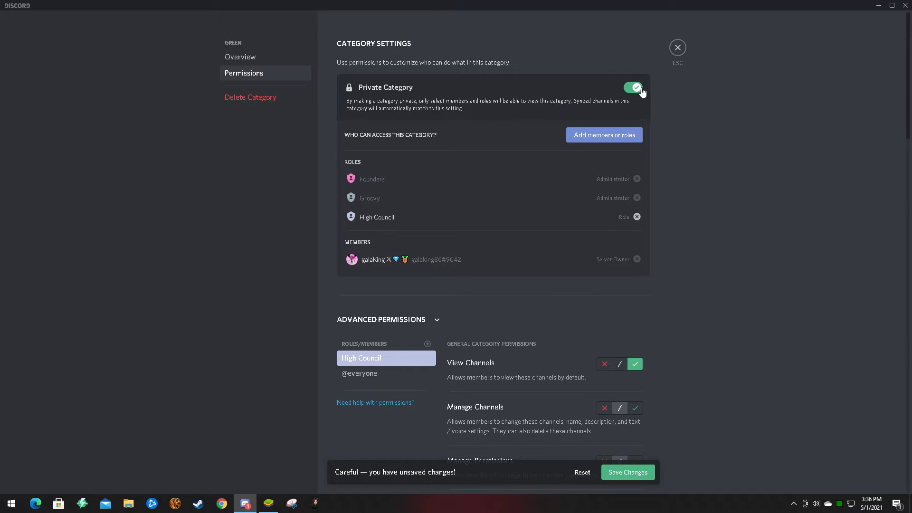
{"action": "left_click", "coordinate": [633, 474]}
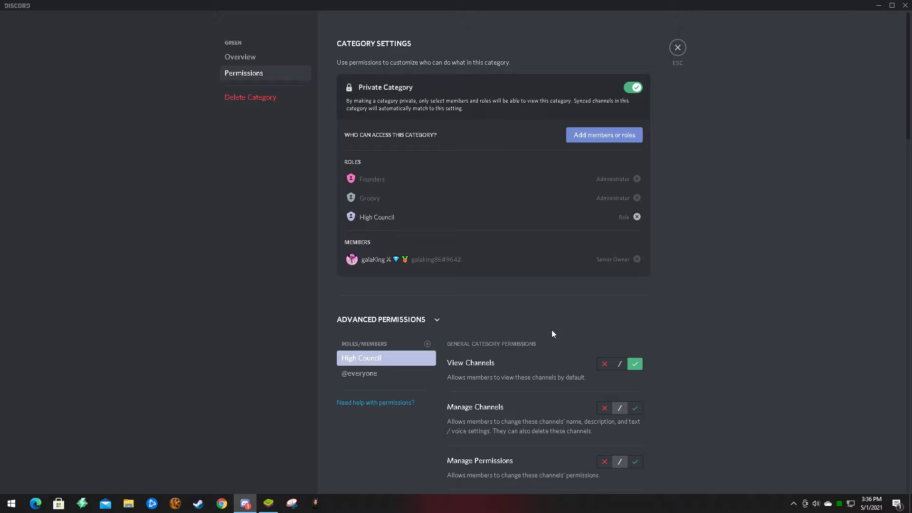
{"action": "left_click", "coordinate": [620, 135]}
{"action": "left_click", "coordinate": [396, 322]}
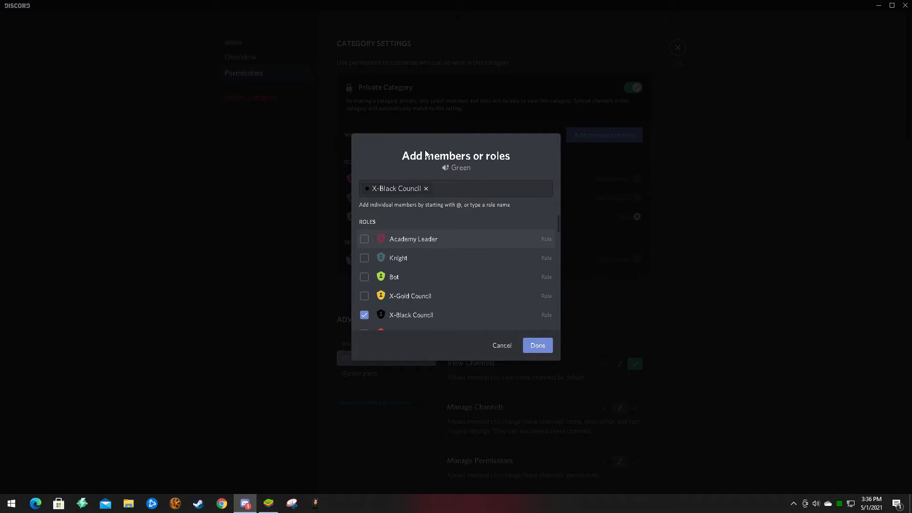
{"action": "scroll", "coordinate": [484, 285], "scroll_direction": "down", "scroll_amount": 2}
{"action": "scroll", "coordinate": [487, 307], "scroll_direction": "down", "scroll_amount": 2}
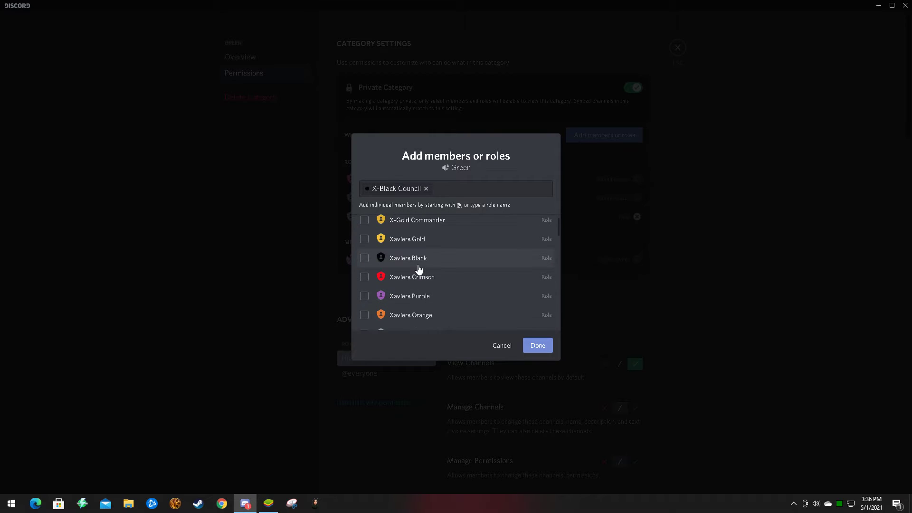
{"action": "left_click", "coordinate": [418, 261]}
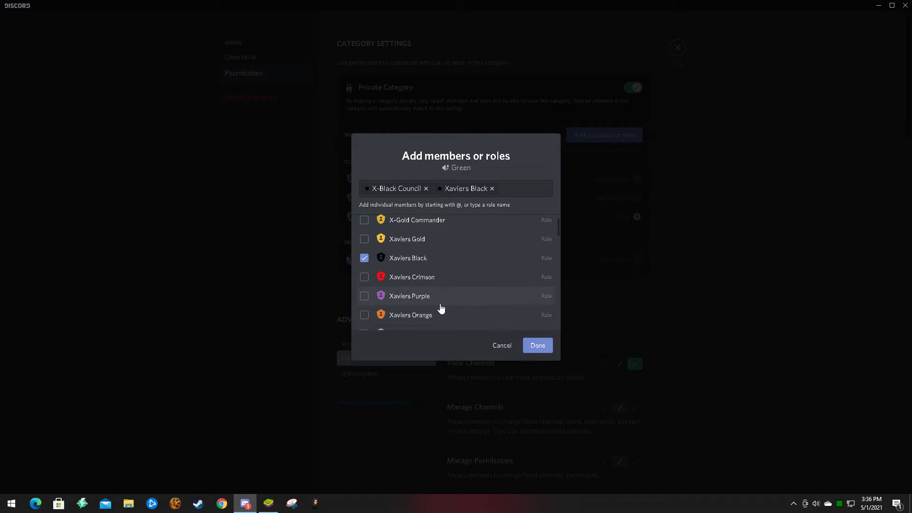
{"action": "scroll", "coordinate": [440, 309], "scroll_direction": "up", "scroll_amount": 5}
{"action": "scroll", "coordinate": [488, 318], "scroll_direction": "up", "scroll_amount": 5}
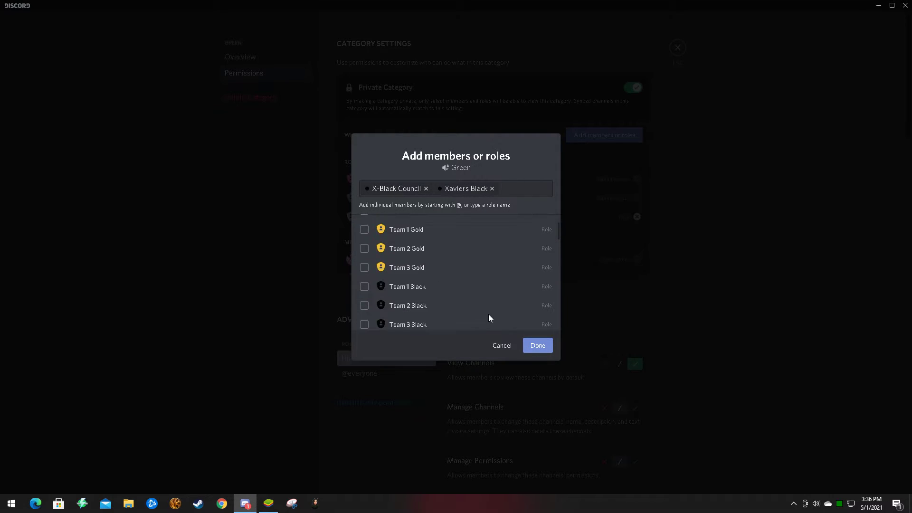
{"action": "left_click", "coordinate": [544, 351]}
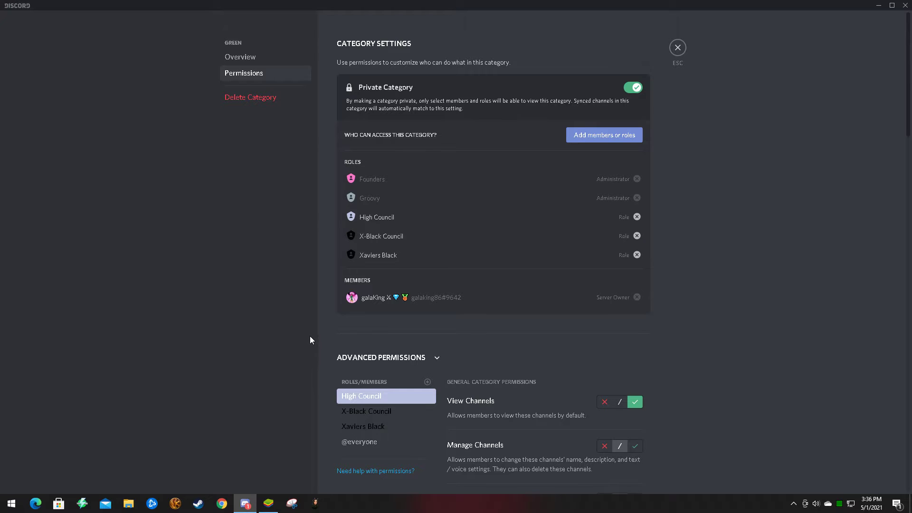
Step: Review the High Council role's advanced permissions in the Green category and close the category settings
{"action": "scroll", "coordinate": [489, 302], "scroll_direction": "down", "scroll_amount": 7}
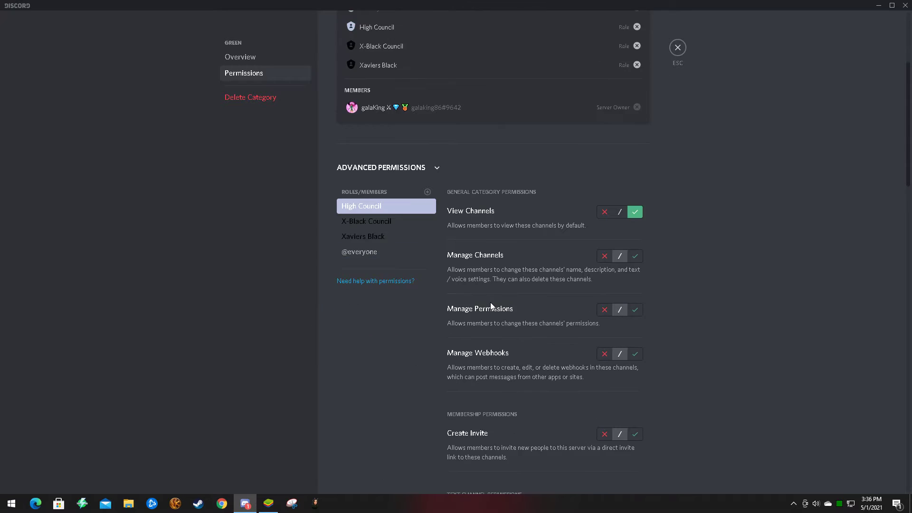
{"action": "scroll", "coordinate": [486, 303], "scroll_direction": "up", "scroll_amount": 7}
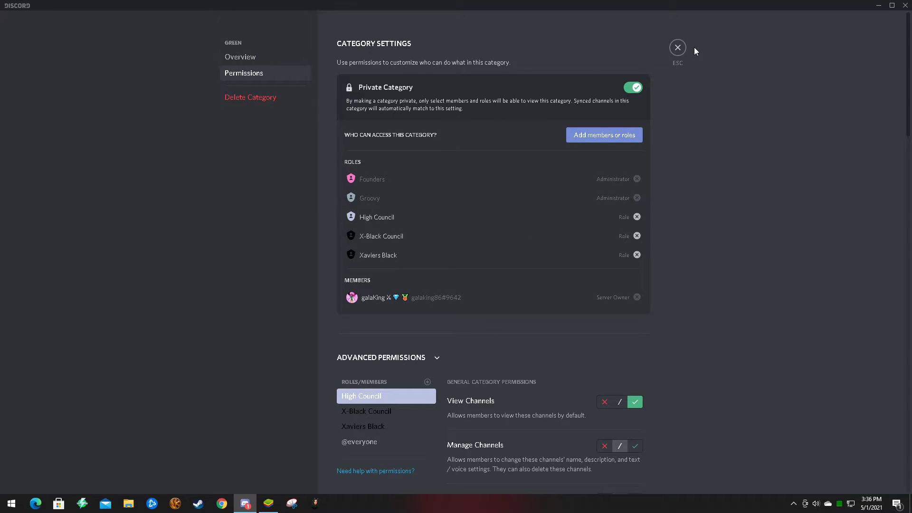
{"action": "left_click", "coordinate": [682, 50]}
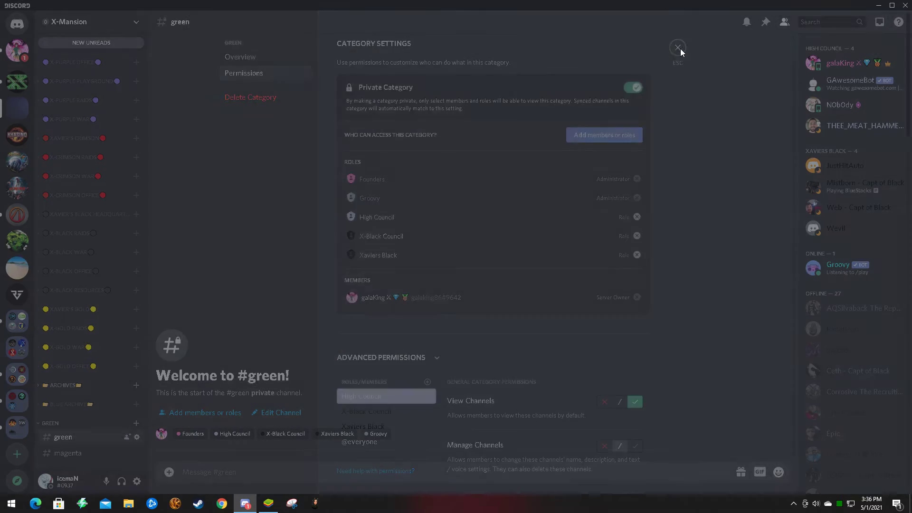
Step: Check the magenta channel's privacy, access list and category sync on its permissions page, and close its settings
{"action": "right_click", "coordinate": [71, 454]}
{"action": "left_click", "coordinate": [98, 386]}
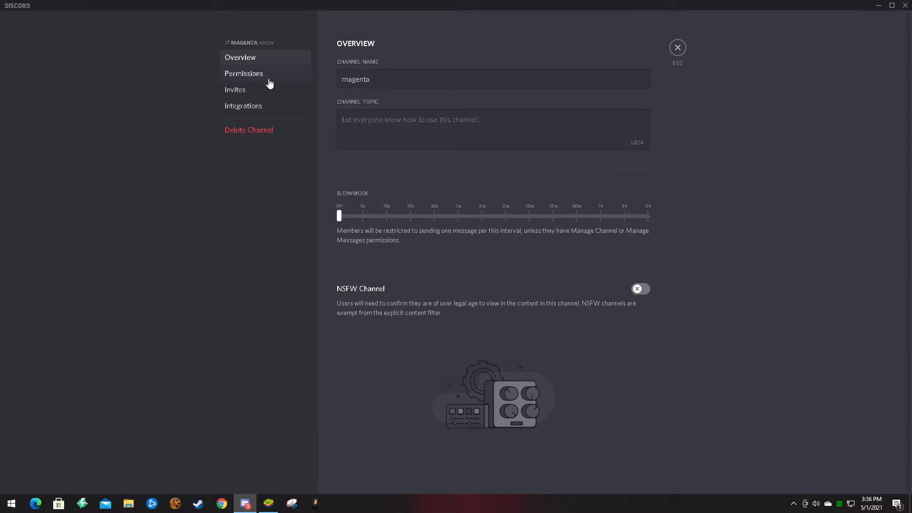
{"action": "left_click", "coordinate": [240, 75]}
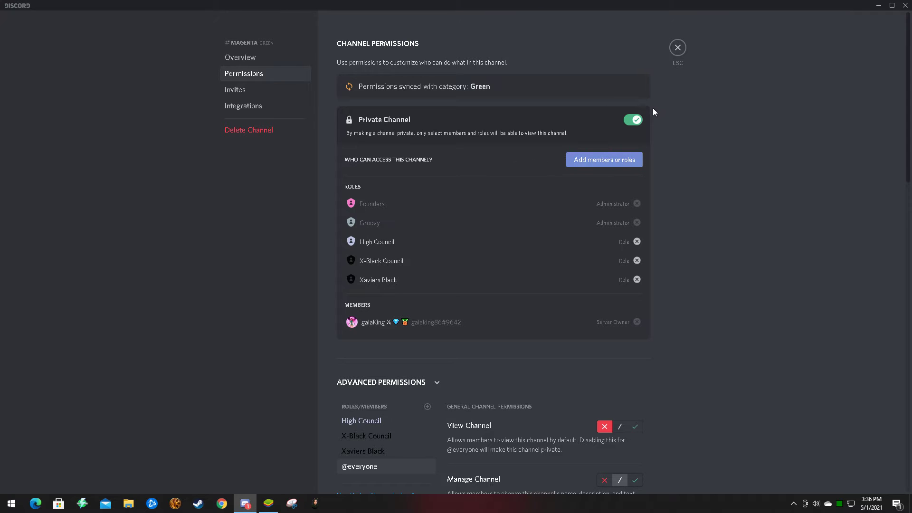
{"action": "left_click", "coordinate": [678, 48]}
Step: Create a text channel named pink in the Green category, leaving its private option off
{"action": "left_click", "coordinate": [136, 424]}
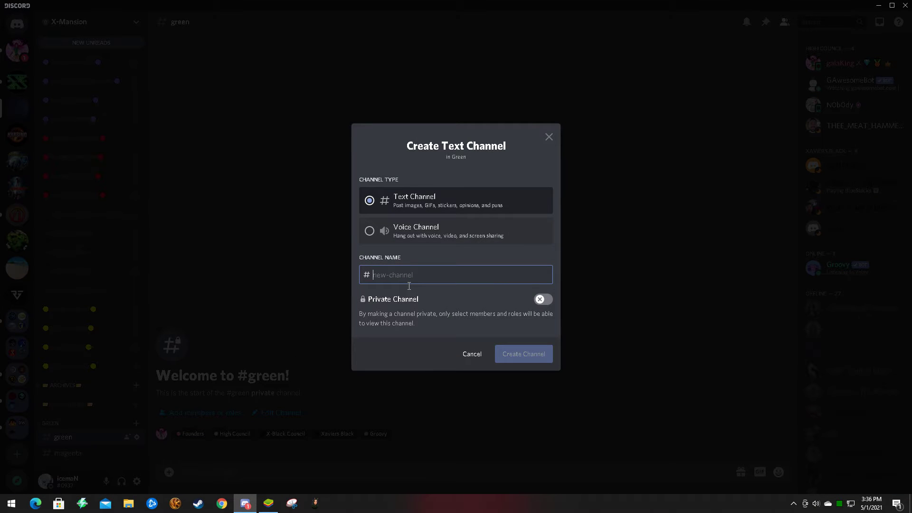
{"action": "type", "text": "pink"}
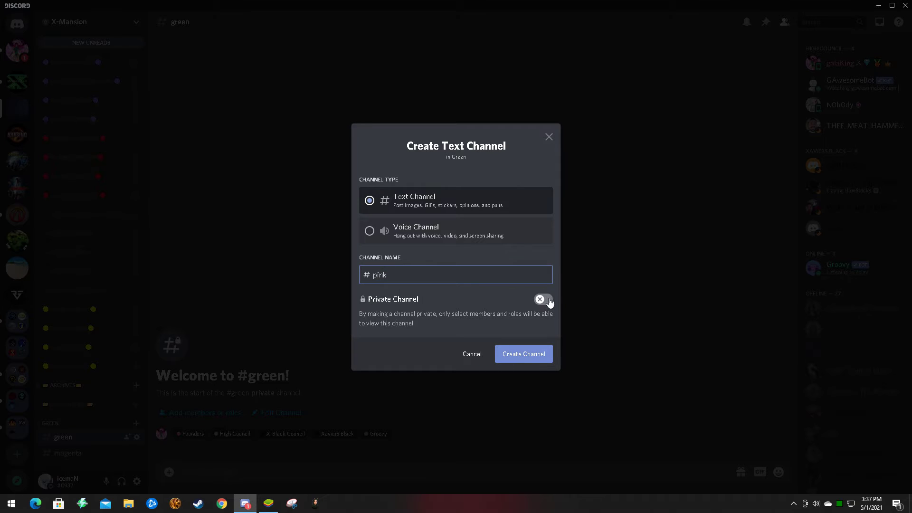
{"action": "left_click", "coordinate": [523, 363]}
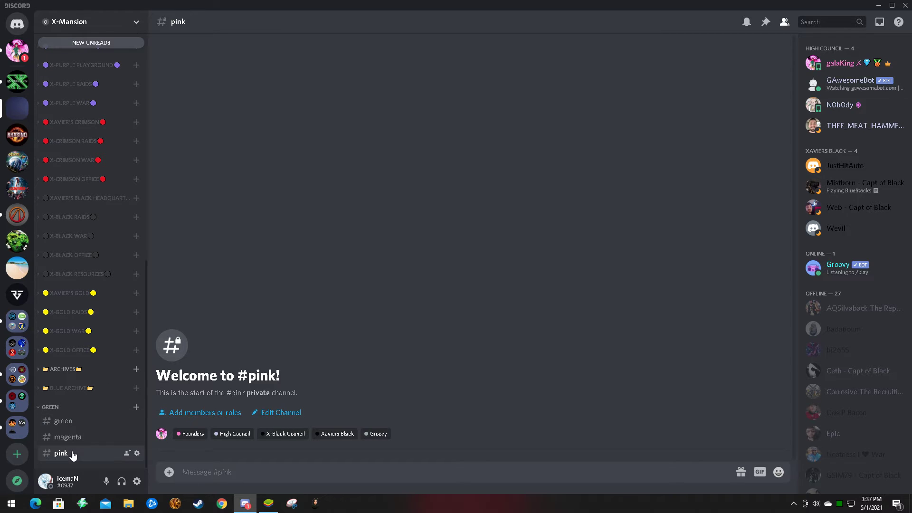
Step: Check the pink channel's category sync and access list on its permissions page, and close its settings
{"action": "right_click", "coordinate": [79, 463]}
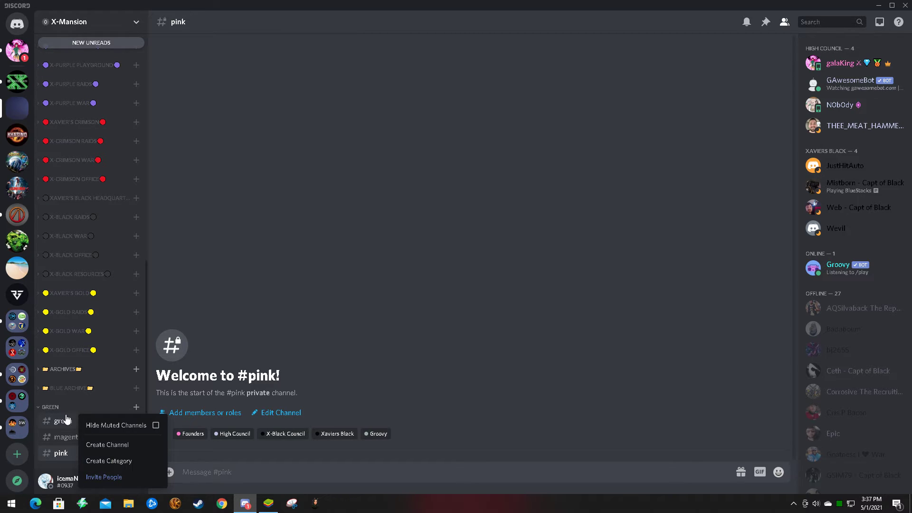
{"action": "left_click", "coordinate": [62, 454]}
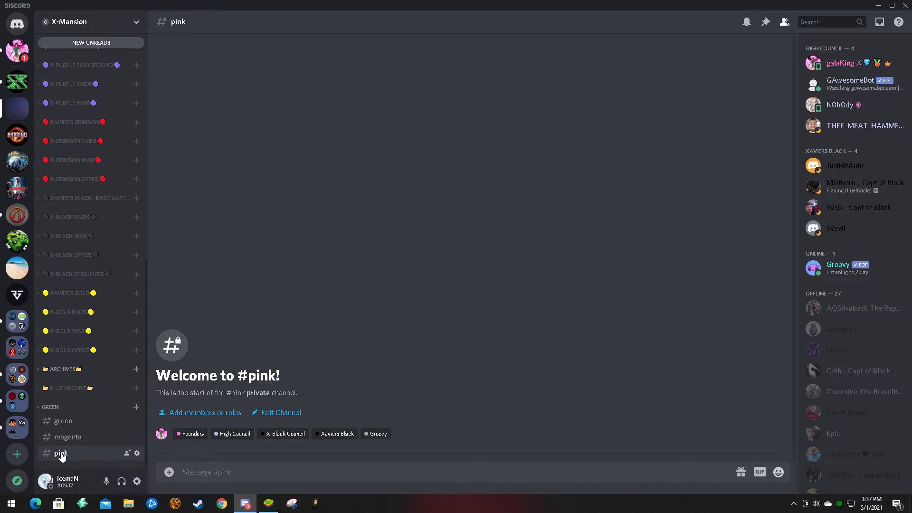
{"action": "right_click", "coordinate": [66, 458]}
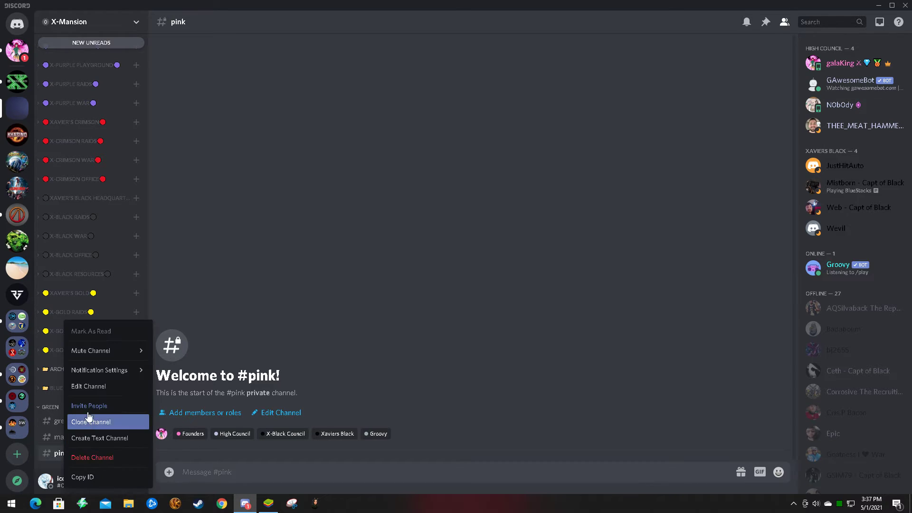
{"action": "left_click", "coordinate": [93, 387]}
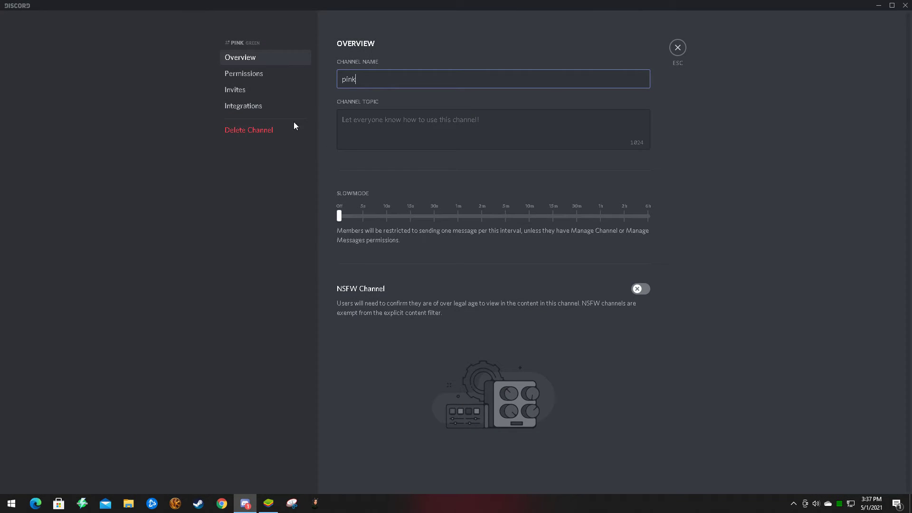
{"action": "left_click", "coordinate": [244, 76]}
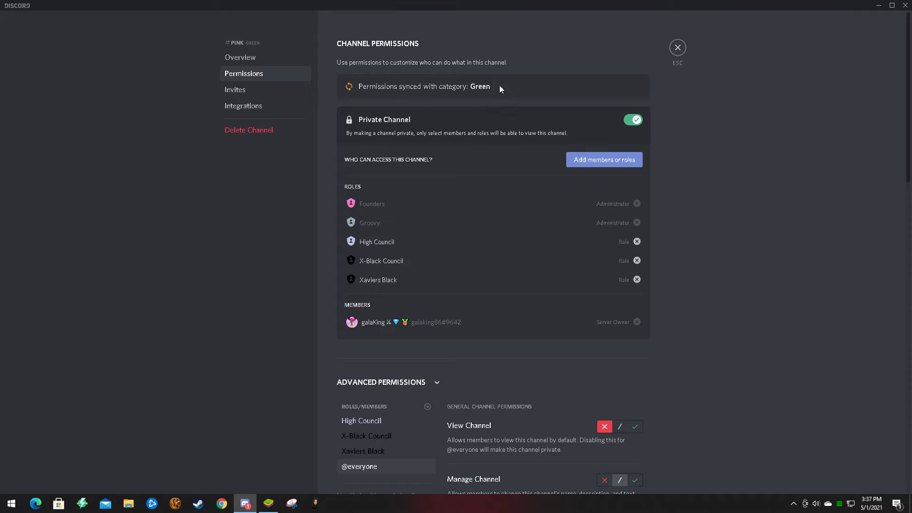
{"action": "left_click", "coordinate": [678, 48]}
Step: Review the Green category's private access list on its permissions page and close the category settings
{"action": "right_click", "coordinate": [57, 407]}
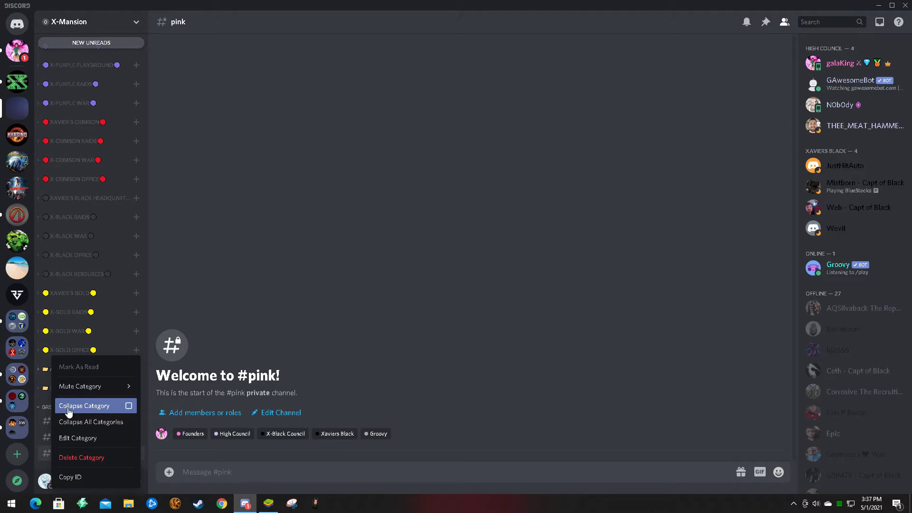
{"action": "left_click", "coordinate": [78, 438]}
{"action": "left_click", "coordinate": [244, 74]}
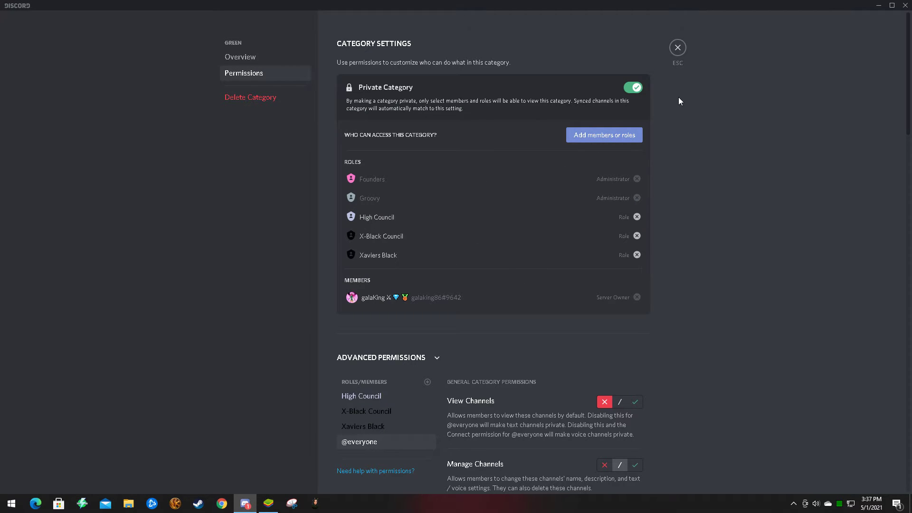
{"action": "left_click", "coordinate": [678, 48]}
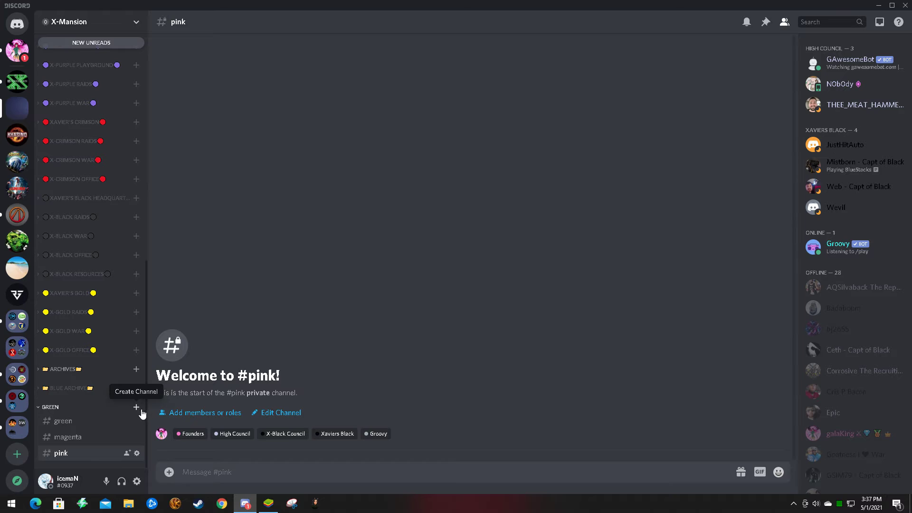
Step: Open the green channel's permissions page and check its sync with the Green category
{"action": "right_click", "coordinate": [73, 427]}
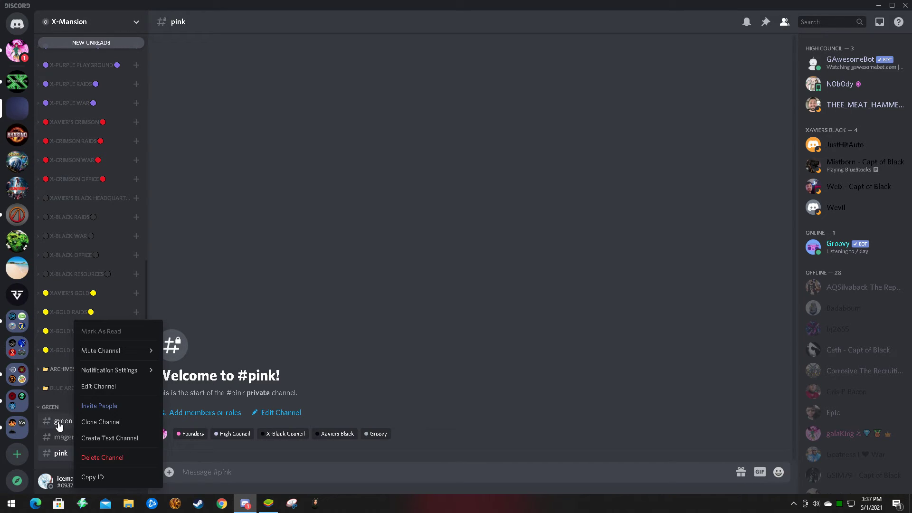
{"action": "left_click", "coordinate": [61, 421]}
{"action": "right_click", "coordinate": [64, 421]}
{"action": "left_click", "coordinate": [106, 390]}
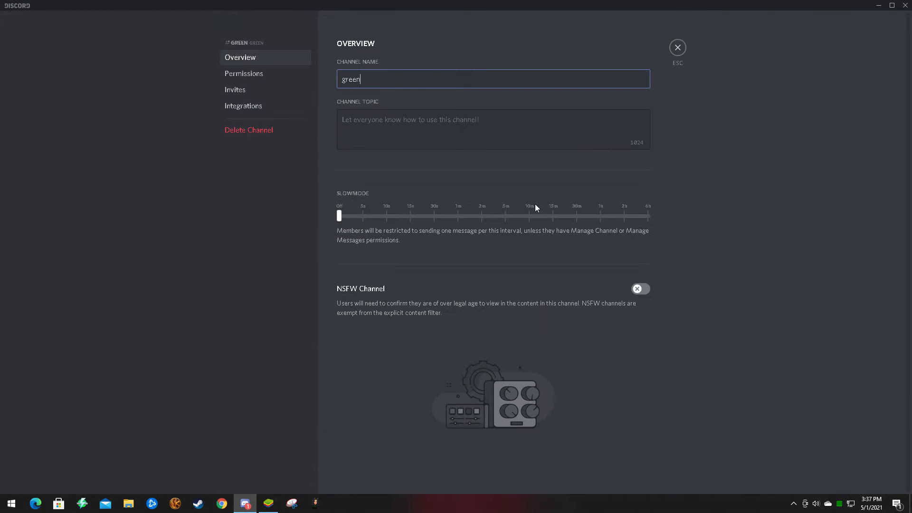
{"action": "left_click", "coordinate": [244, 74]}
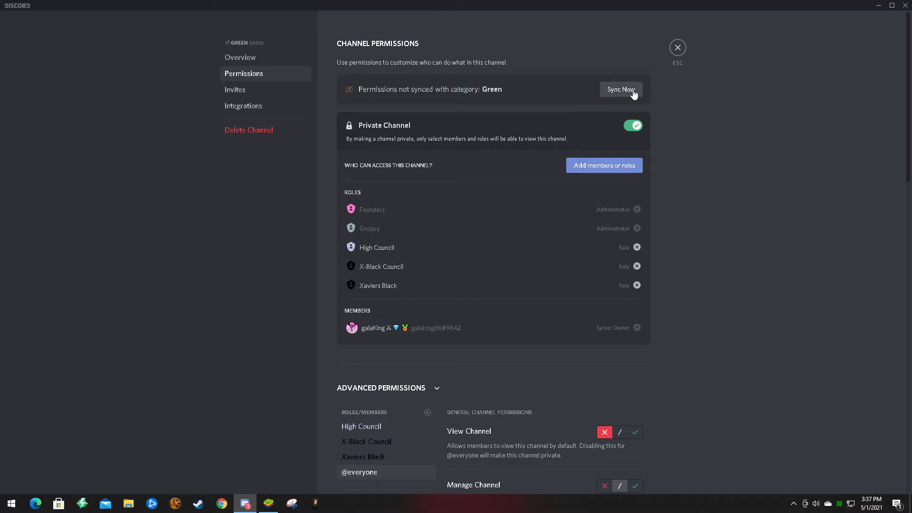
Step: Add the X-Gold Council and X-Crimson Council roles to the green channel's access list
{"action": "left_click", "coordinate": [605, 166]}
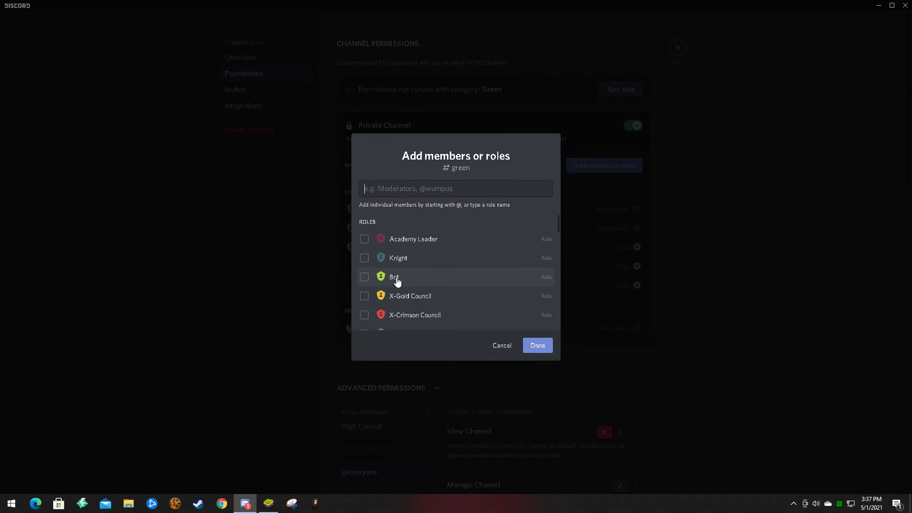
{"action": "left_click", "coordinate": [413, 301]}
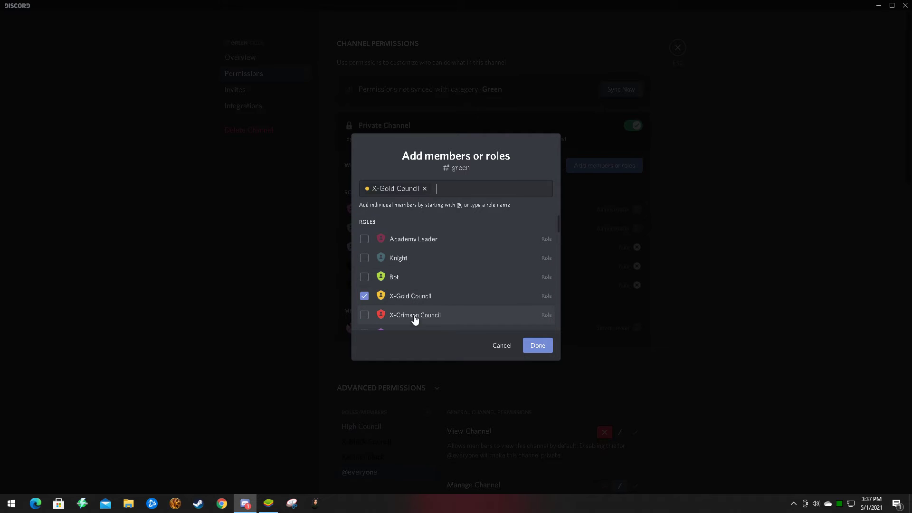
{"action": "left_click", "coordinate": [418, 318]}
{"action": "left_click", "coordinate": [538, 345]}
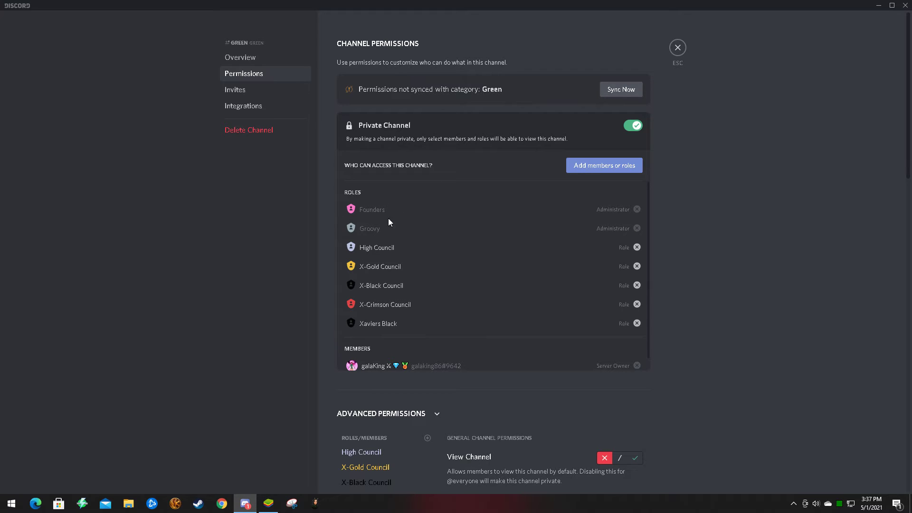
Step: Sync the green channel's permissions with the Green category
{"action": "left_click", "coordinate": [630, 91]}
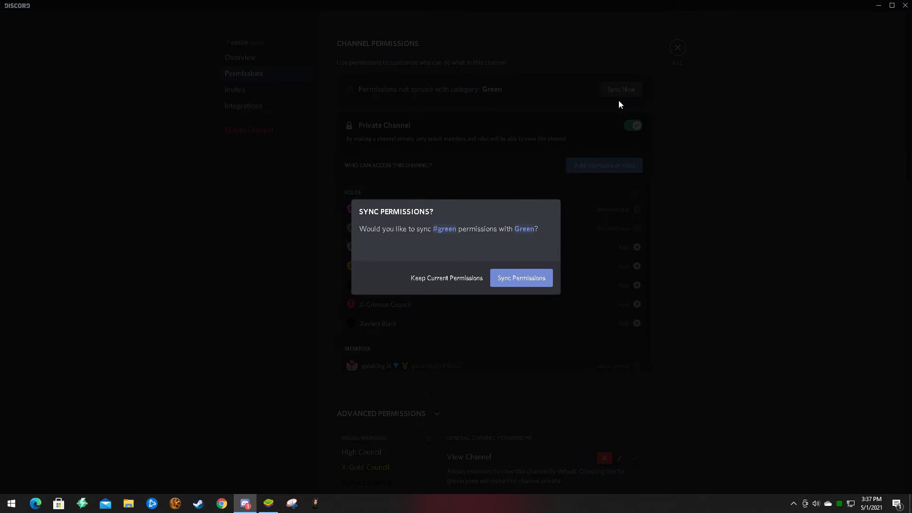
{"action": "left_click", "coordinate": [515, 283]}
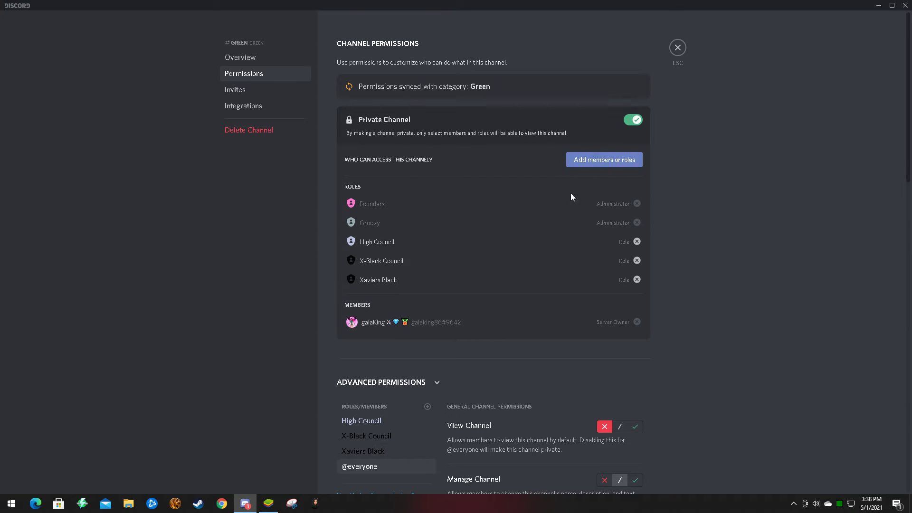
{"action": "scroll", "coordinate": [387, 356], "scroll_direction": "down", "scroll_amount": 1}
{"action": "scroll", "coordinate": [414, 354], "scroll_direction": "up", "scroll_amount": 1}
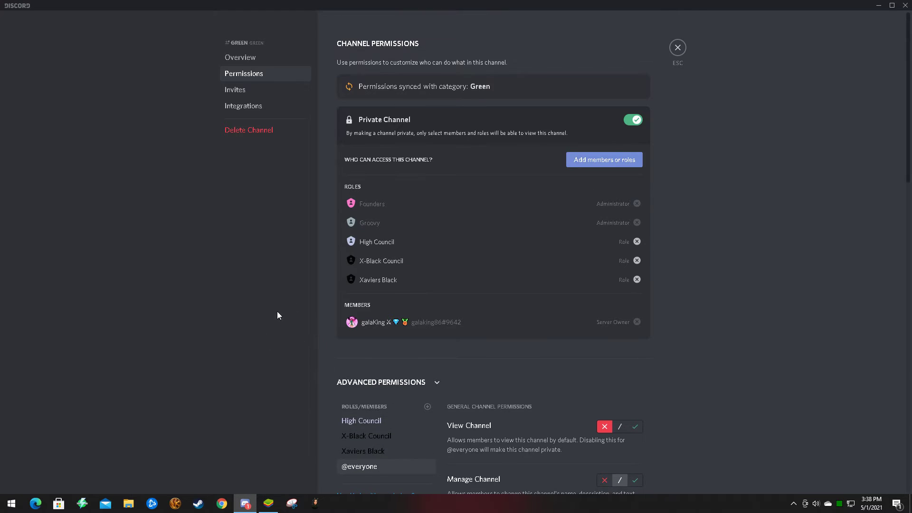
{"action": "left_click", "coordinate": [617, 166]}
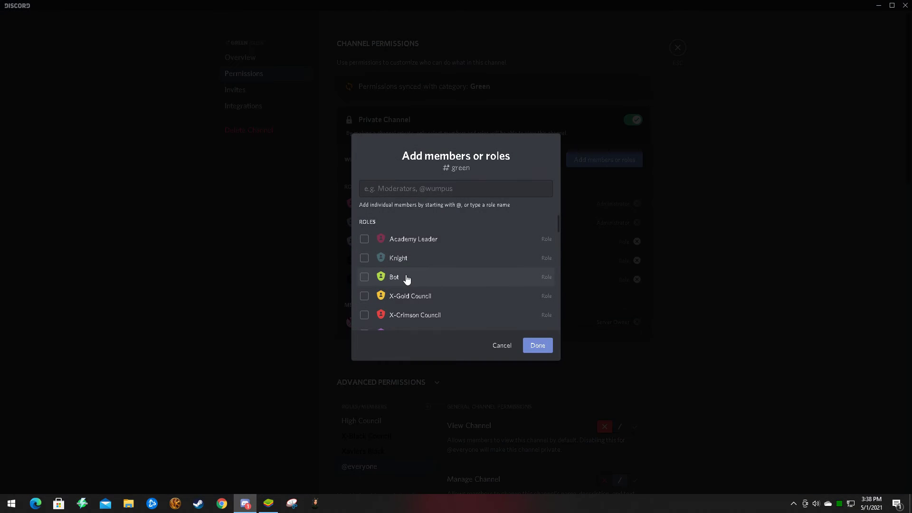
{"action": "scroll", "coordinate": [427, 275], "scroll_direction": "down", "scroll_amount": 5}
{"action": "scroll", "coordinate": [441, 275], "scroll_direction": "down", "scroll_amount": 1}
{"action": "left_click", "coordinate": [500, 347]}
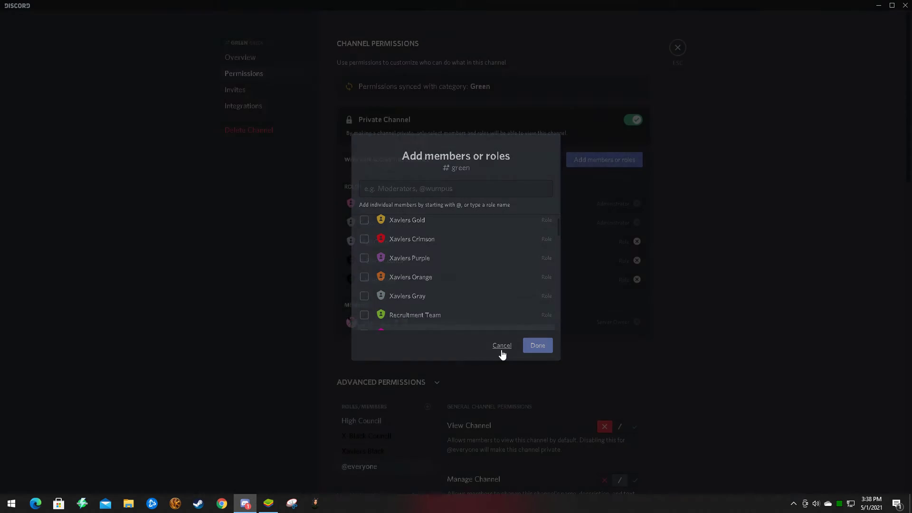
Step: Deny the Xaviers Black role the Send Messages permission in the green channel's advanced permissions and save the changes
{"action": "left_click", "coordinate": [407, 383]}
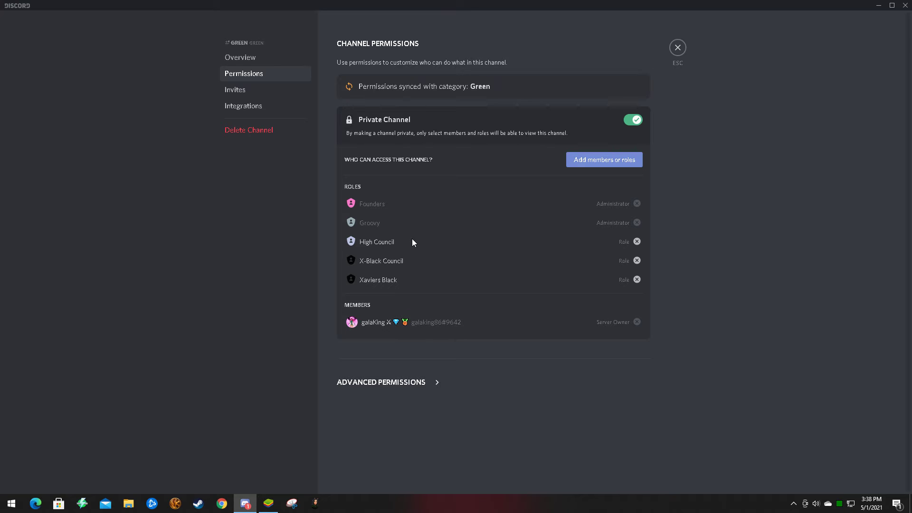
{"action": "left_click", "coordinate": [404, 382]}
{"action": "scroll", "coordinate": [436, 351], "scroll_direction": "down", "scroll_amount": 4}
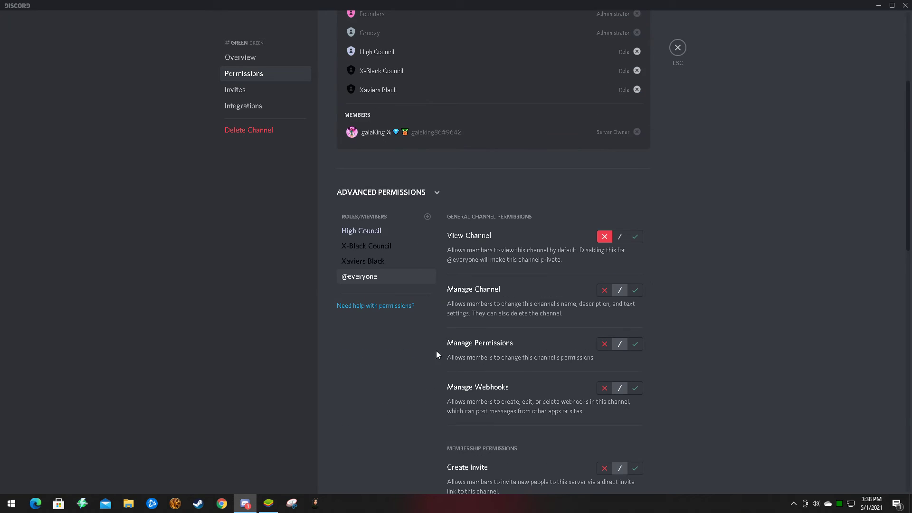
{"action": "left_click", "coordinate": [373, 265]}
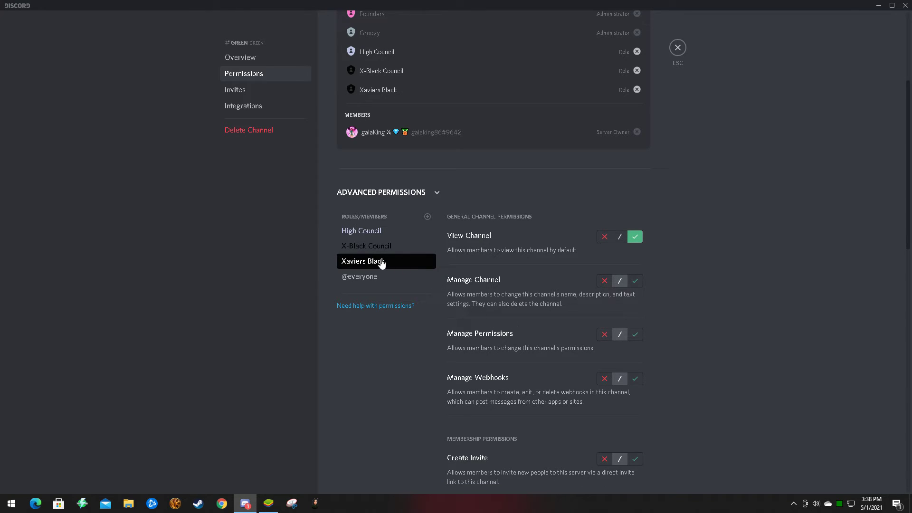
{"action": "left_click", "coordinate": [411, 194]}
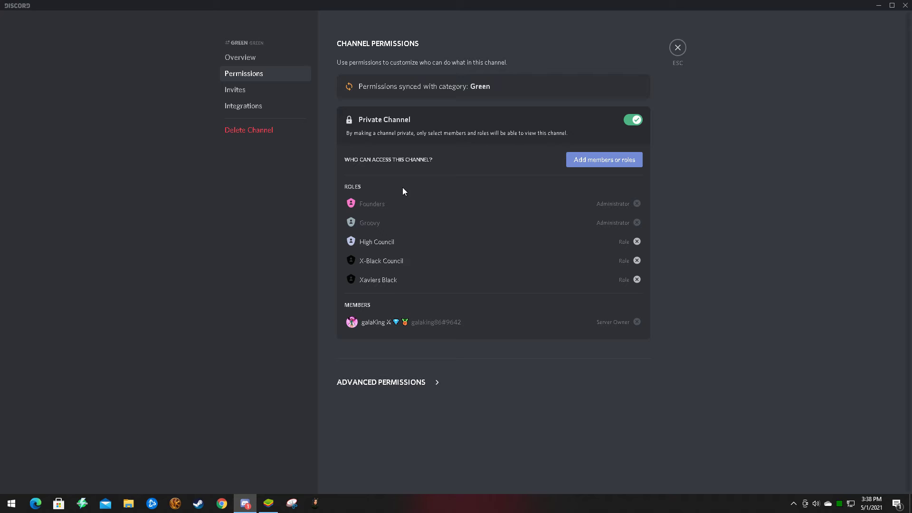
{"action": "left_click", "coordinate": [387, 385]}
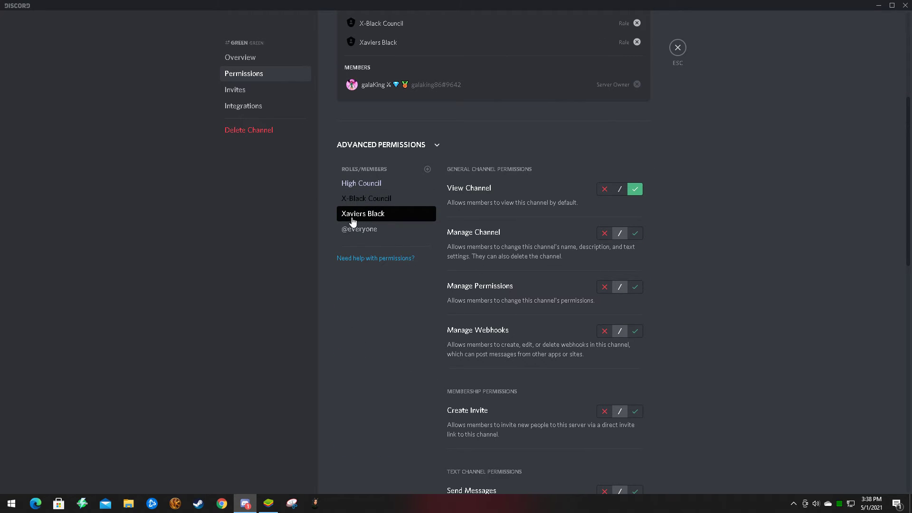
{"action": "scroll", "coordinate": [524, 319], "scroll_direction": "down", "scroll_amount": 4}
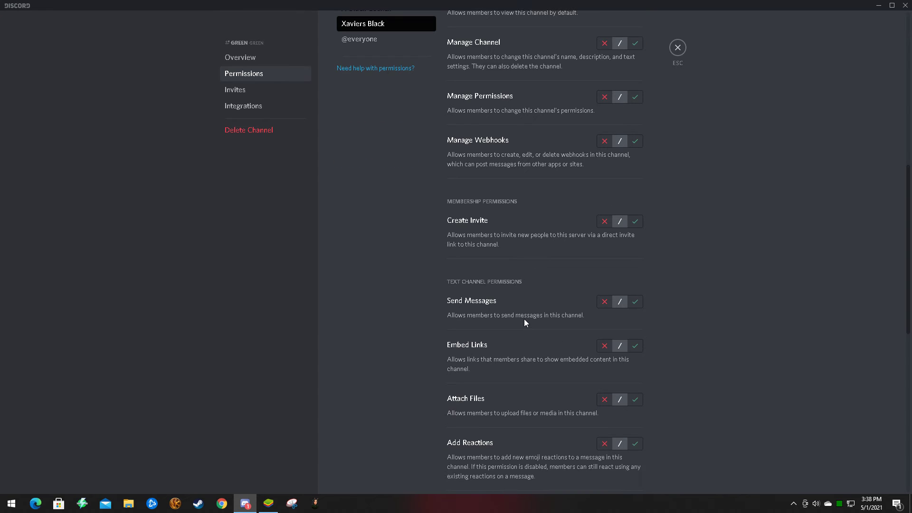
{"action": "left_click", "coordinate": [604, 302]}
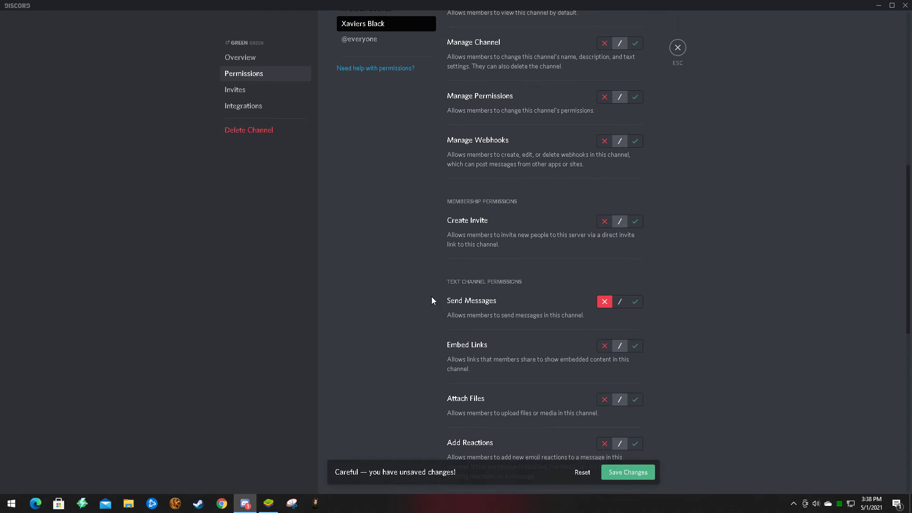
{"action": "left_click", "coordinate": [612, 473]}
Step: Review the Xaviers Black role's general, membership and text channel permissions for the green channel
{"action": "scroll", "coordinate": [528, 291], "scroll_direction": "up", "scroll_amount": 5}
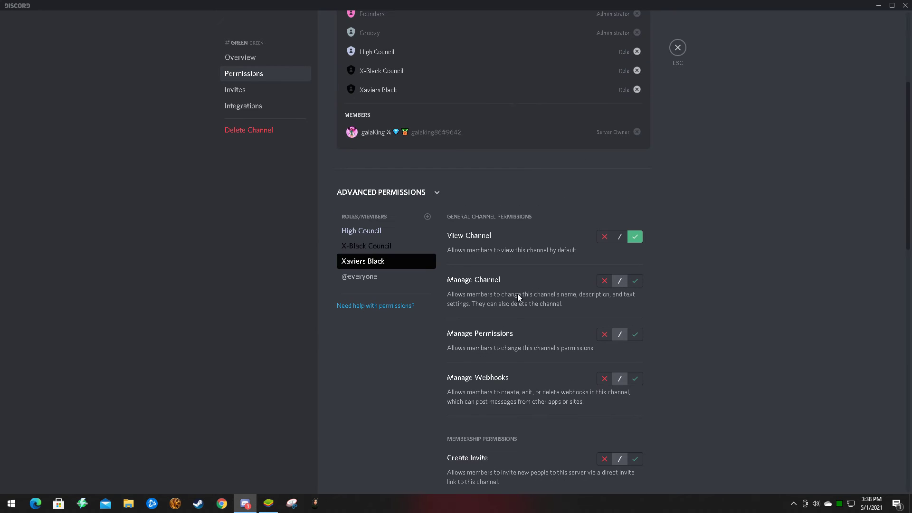
{"action": "scroll", "coordinate": [517, 293], "scroll_direction": "down", "scroll_amount": 4}
{"action": "scroll", "coordinate": [498, 363], "scroll_direction": "up", "scroll_amount": 5}
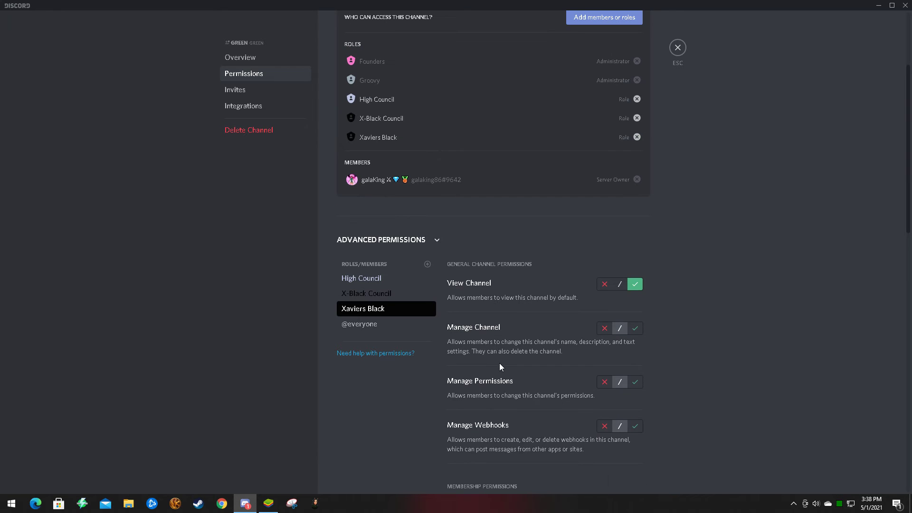
{"action": "scroll", "coordinate": [523, 356], "scroll_direction": "down", "scroll_amount": 7}
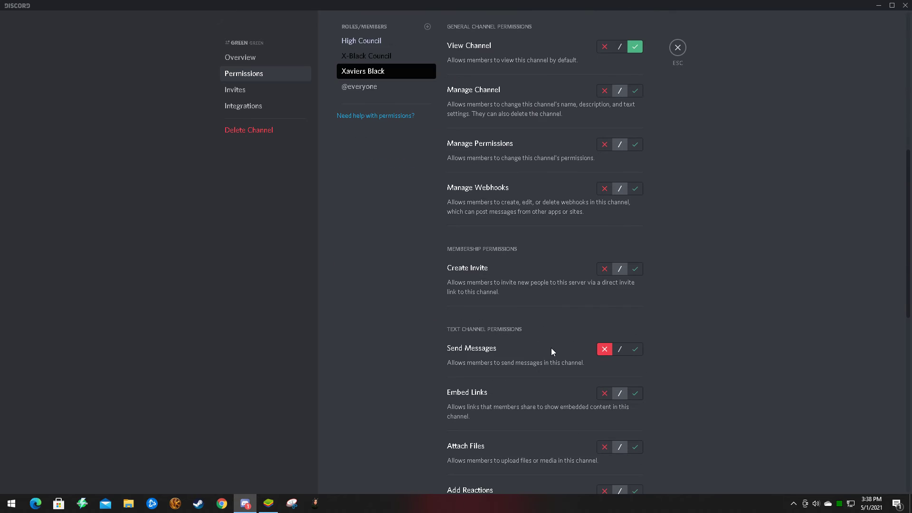
{"action": "scroll", "coordinate": [563, 349], "scroll_direction": "down", "scroll_amount": 1}
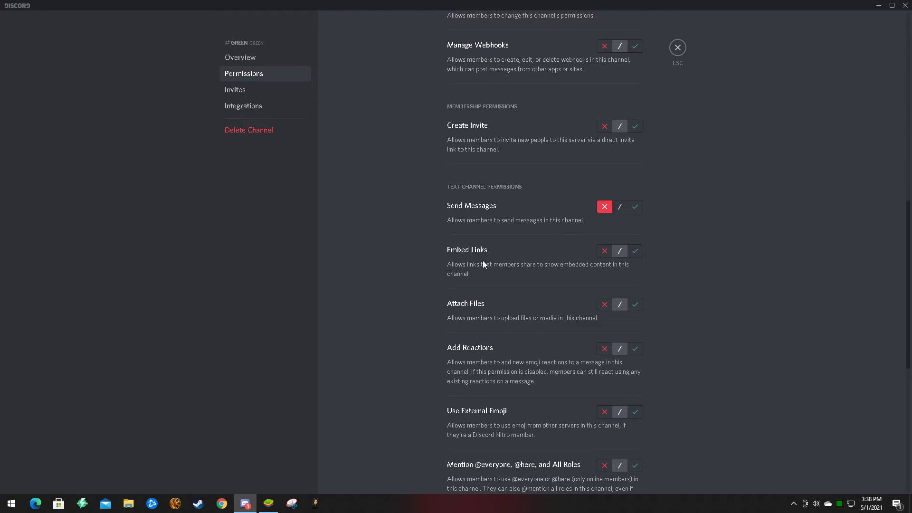
{"action": "scroll", "coordinate": [510, 332], "scroll_direction": "down", "scroll_amount": 2}
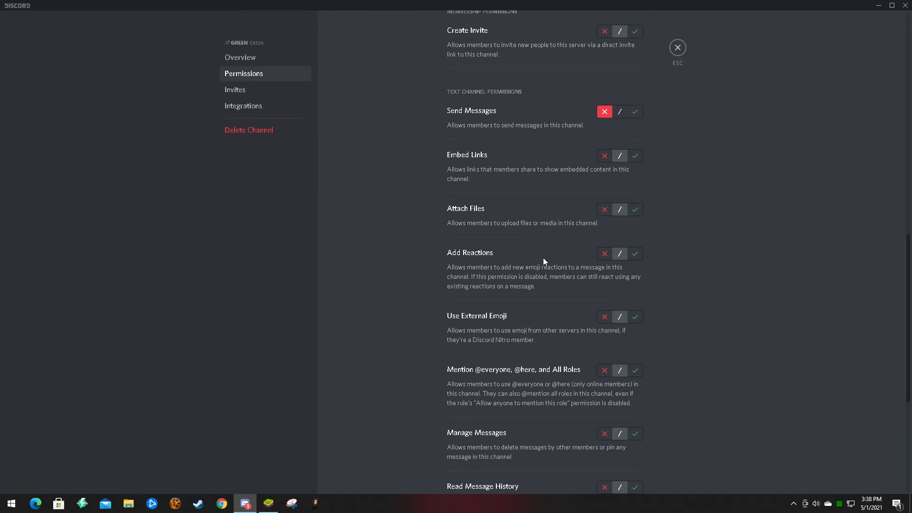
{"action": "scroll", "coordinate": [551, 281], "scroll_direction": "down", "scroll_amount": 1}
{"action": "scroll", "coordinate": [556, 290], "scroll_direction": "down", "scroll_amount": 3}
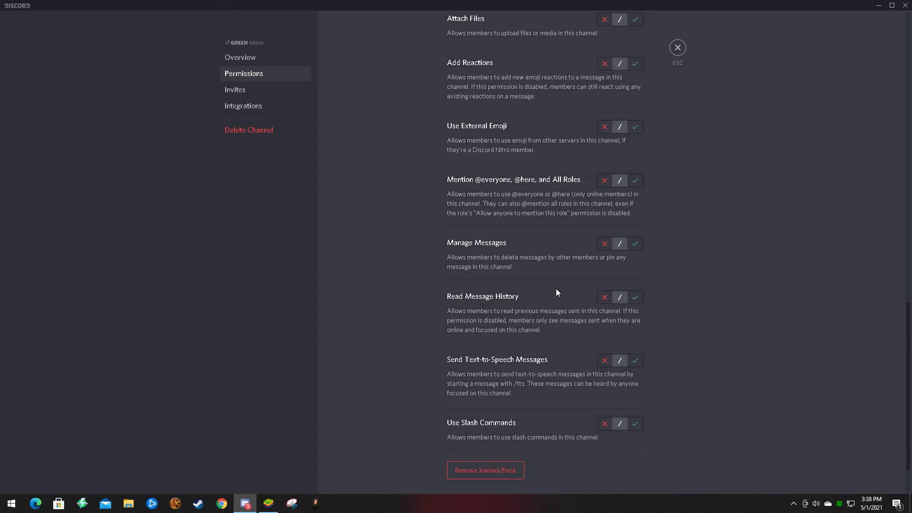
{"action": "scroll", "coordinate": [556, 291], "scroll_direction": "up", "scroll_amount": 5}
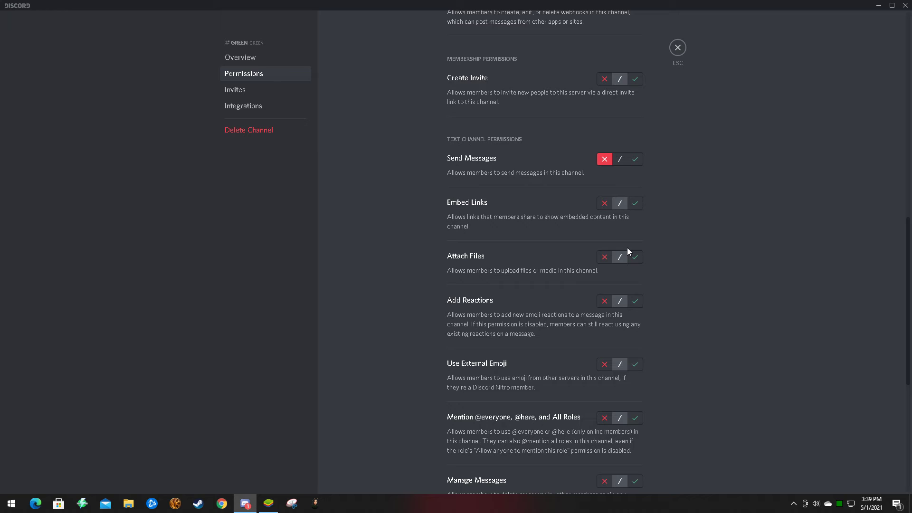
{"action": "scroll", "coordinate": [565, 224], "scroll_direction": "up", "scroll_amount": 3}
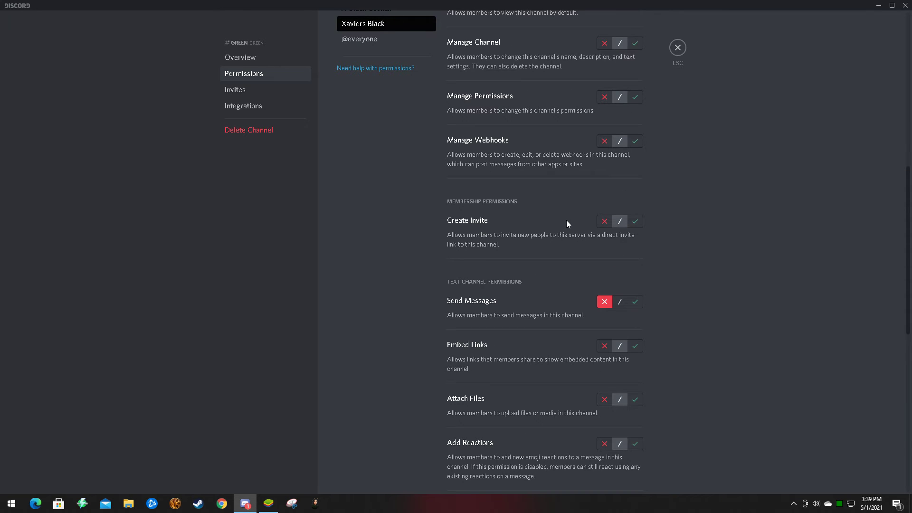
{"action": "scroll", "coordinate": [566, 224], "scroll_direction": "up", "scroll_amount": 8}
{"action": "left_click", "coordinate": [386, 335]}
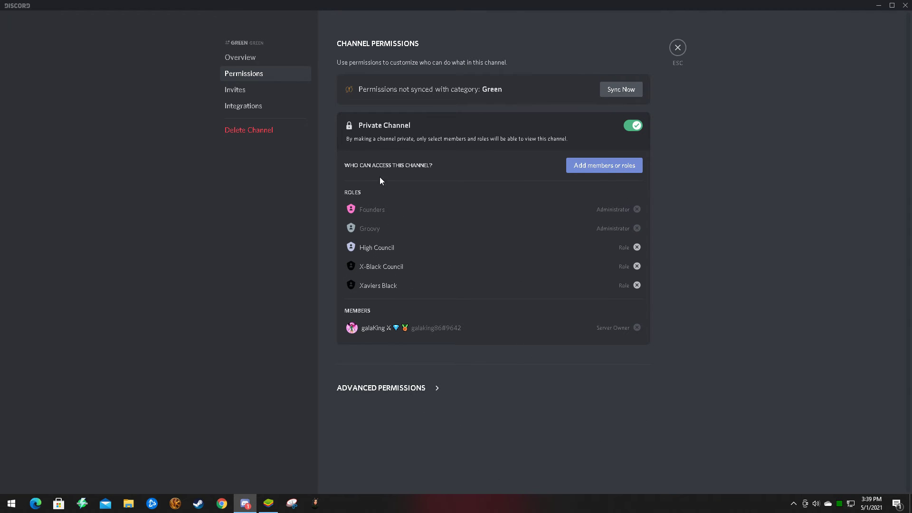
{"action": "left_click", "coordinate": [380, 389]}
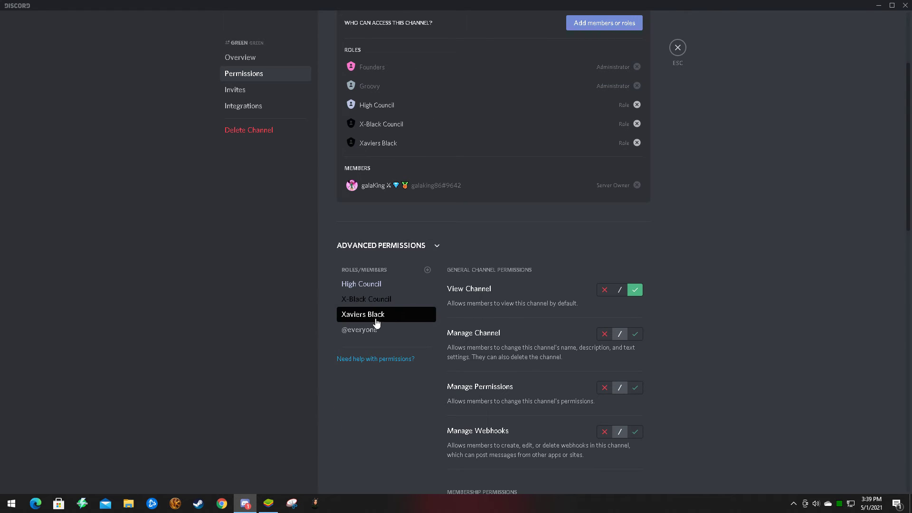
{"action": "scroll", "coordinate": [528, 321], "scroll_direction": "down", "scroll_amount": 6}
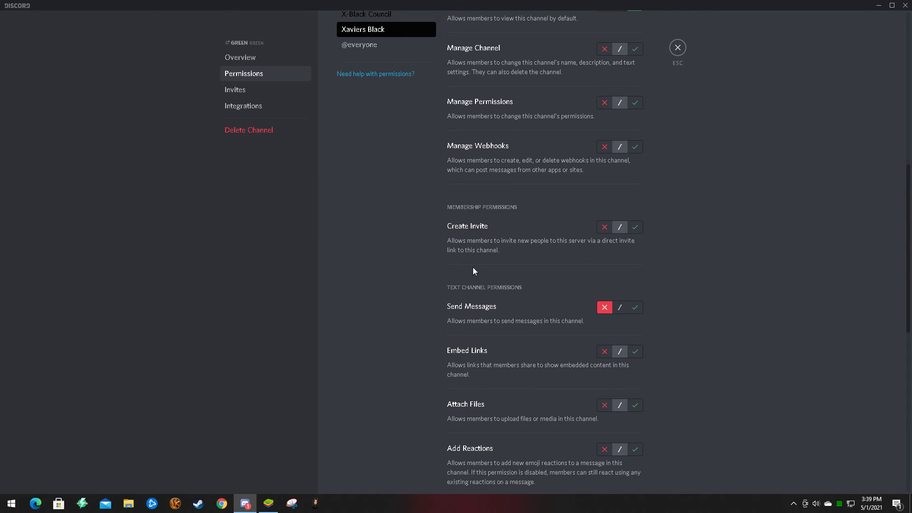
{"action": "scroll", "coordinate": [474, 271], "scroll_direction": "up", "scroll_amount": 4}
{"action": "scroll", "coordinate": [497, 325], "scroll_direction": "down", "scroll_amount": 4}
{"action": "scroll", "coordinate": [474, 291], "scroll_direction": "up", "scroll_amount": 5}
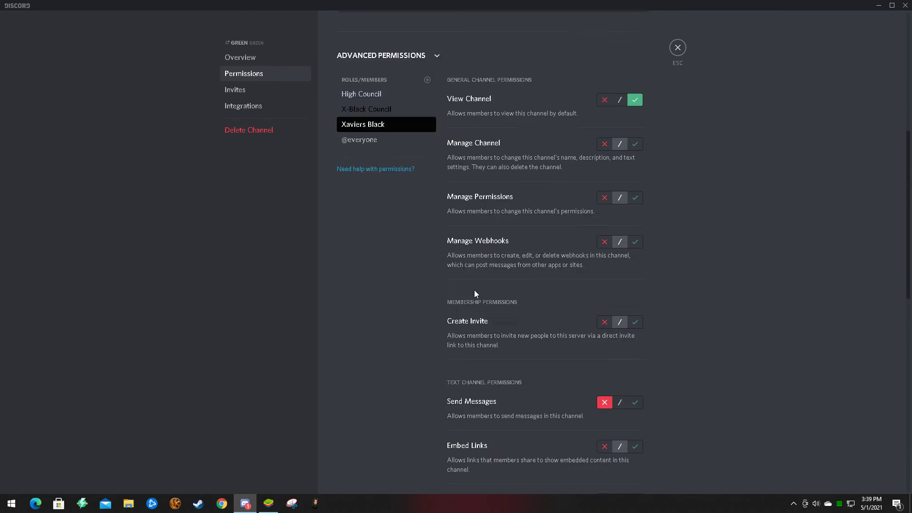
{"action": "left_click", "coordinate": [389, 199]}
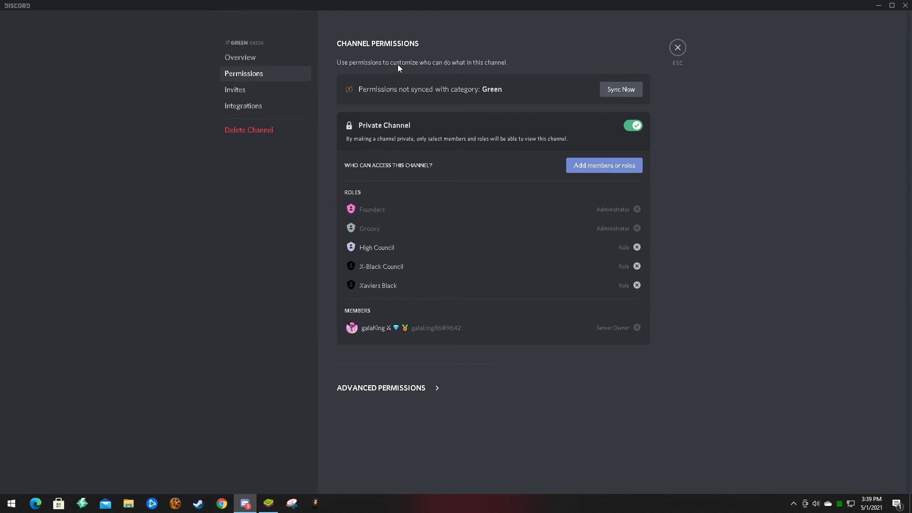
{"action": "left_click", "coordinate": [677, 47]}
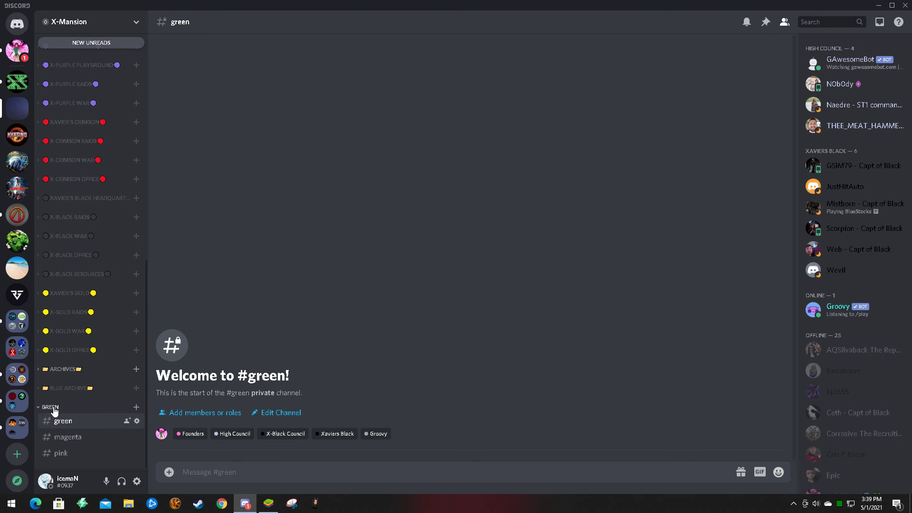
Step: Open the magenta channel's permission settings to check its sync with the Green category
{"action": "left_click", "coordinate": [68, 437]}
{"action": "right_click", "coordinate": [69, 437]}
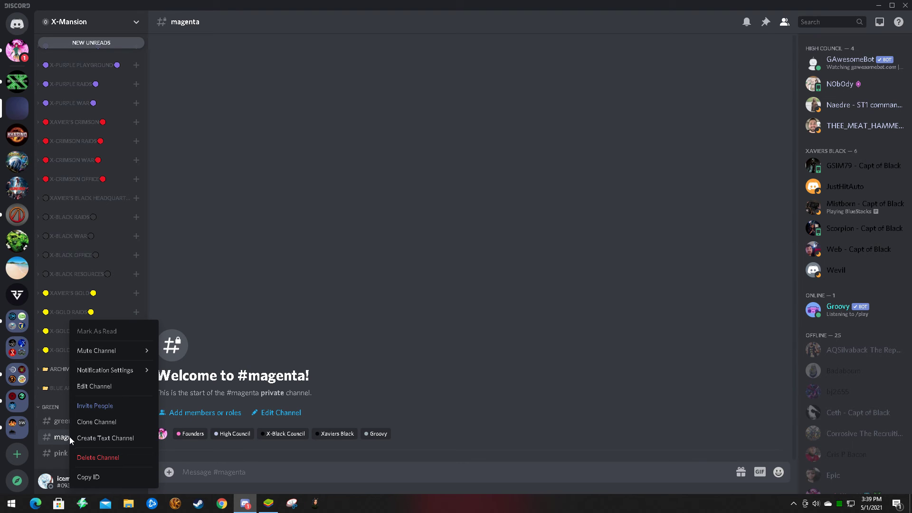
{"action": "left_click", "coordinate": [102, 387]}
{"action": "left_click", "coordinate": [261, 73]}
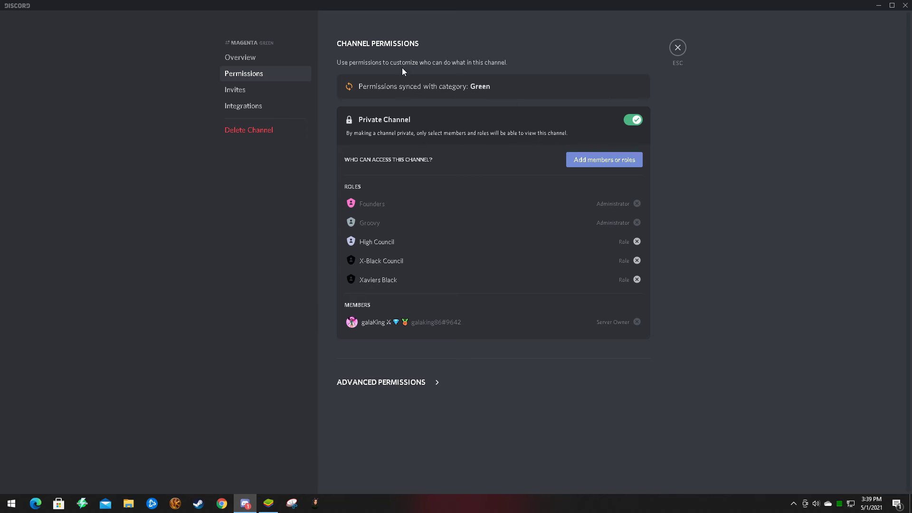
Step: Examine the Xaviers Black role's advanced permissions and the category sync for the magenta channel, and close the channel settings
{"action": "left_click", "coordinate": [382, 383]}
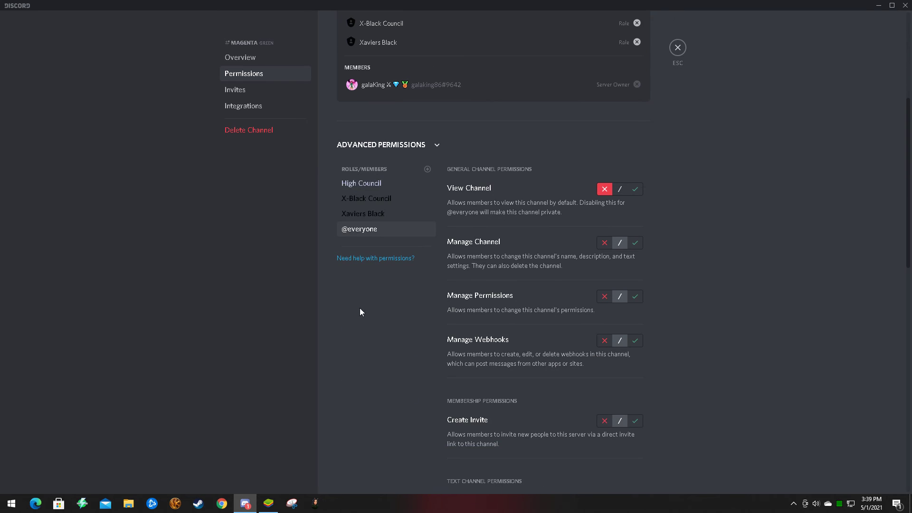
{"action": "left_click", "coordinate": [362, 214]}
{"action": "scroll", "coordinate": [475, 323], "scroll_direction": "down", "scroll_amount": 2}
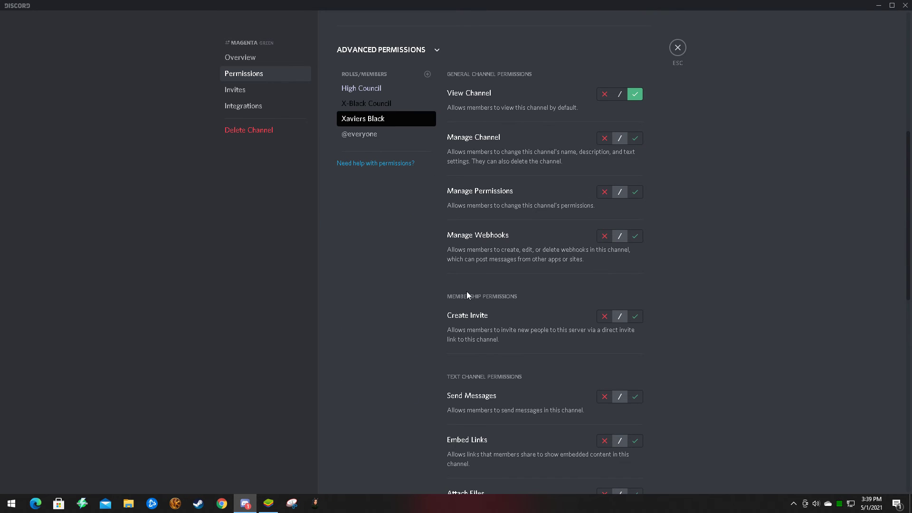
{"action": "scroll", "coordinate": [489, 290], "scroll_direction": "up", "scroll_amount": 7}
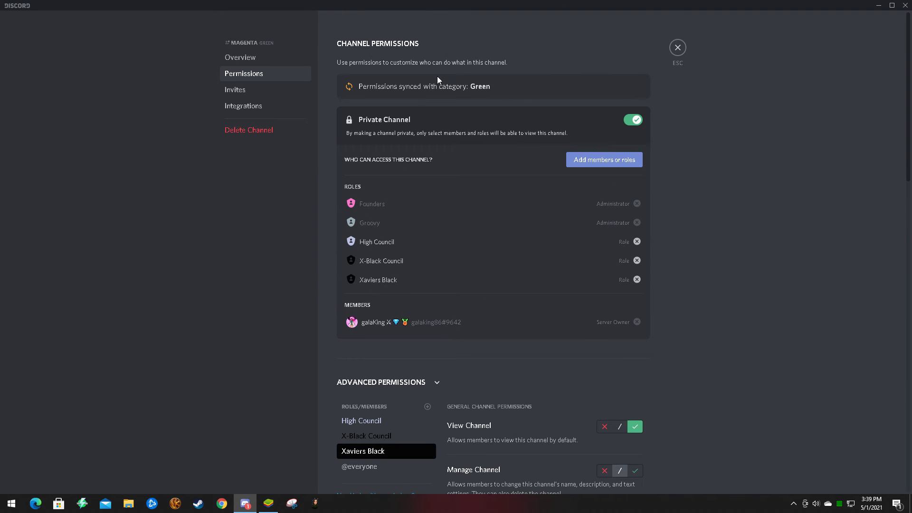
{"action": "scroll", "coordinate": [491, 310], "scroll_direction": "down", "scroll_amount": 8}
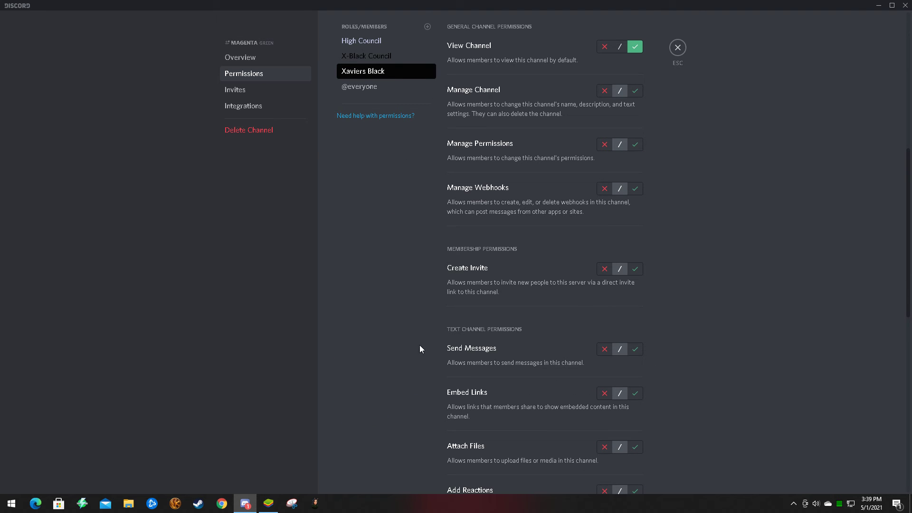
{"action": "scroll", "coordinate": [660, 332], "scroll_direction": "up", "scroll_amount": 6}
{"action": "scroll", "coordinate": [662, 323], "scroll_direction": "up", "scroll_amount": 2}
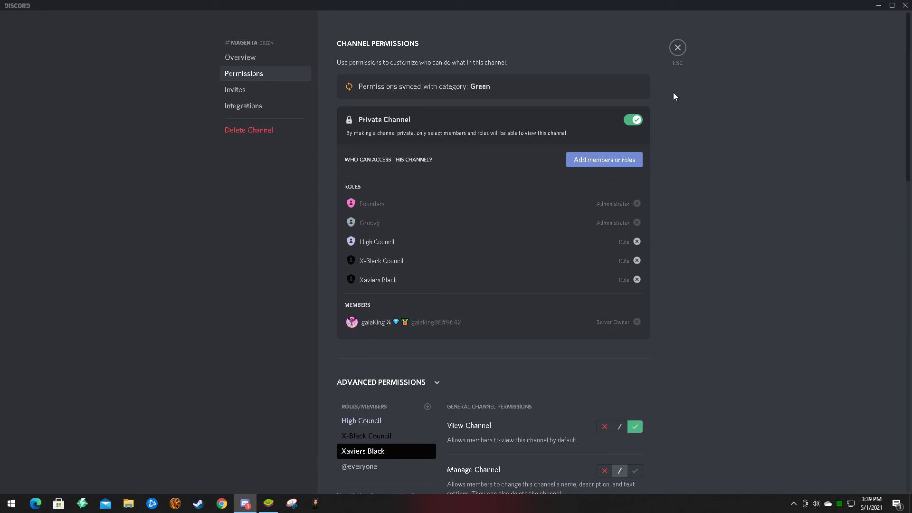
{"action": "left_click", "coordinate": [677, 48]}
Step: Check the green channel's sync status and role access in its permission settings, and close them
{"action": "right_click", "coordinate": [76, 426]}
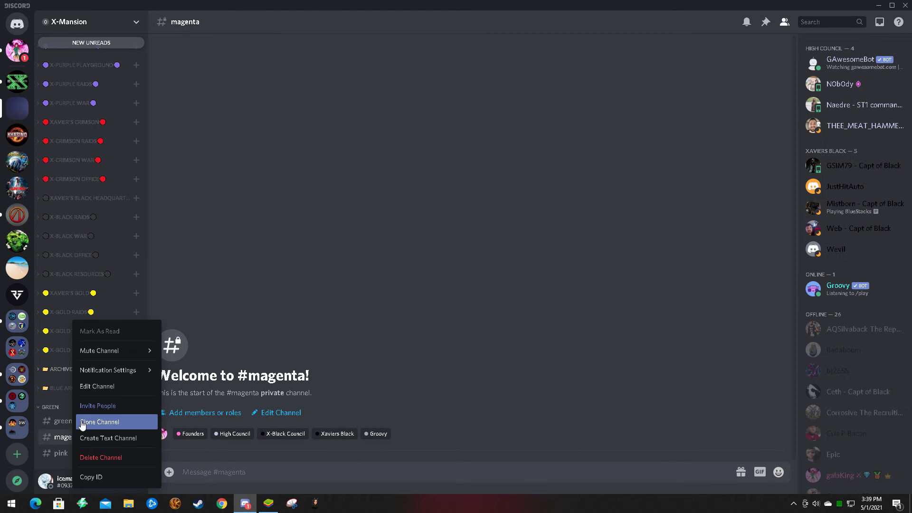
{"action": "left_click", "coordinate": [103, 386]}
{"action": "left_click", "coordinate": [271, 72]}
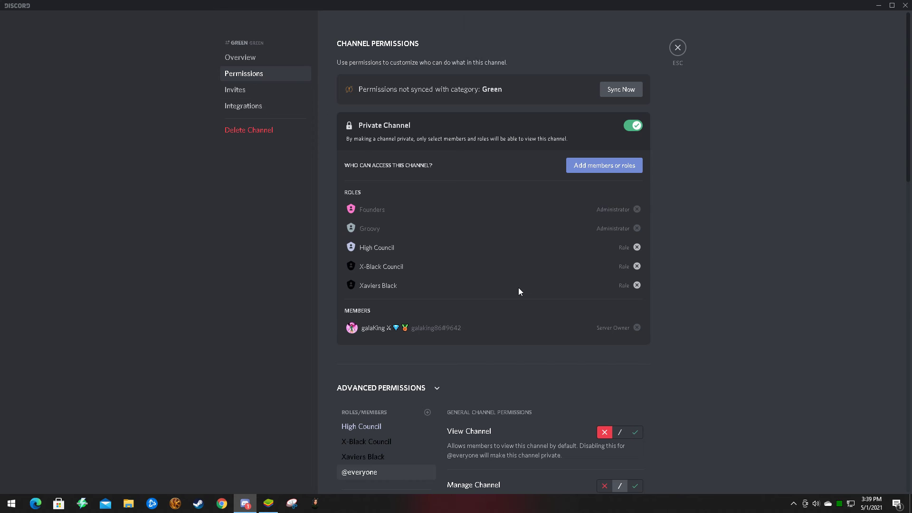
{"action": "scroll", "coordinate": [516, 286], "scroll_direction": "down", "scroll_amount": 6}
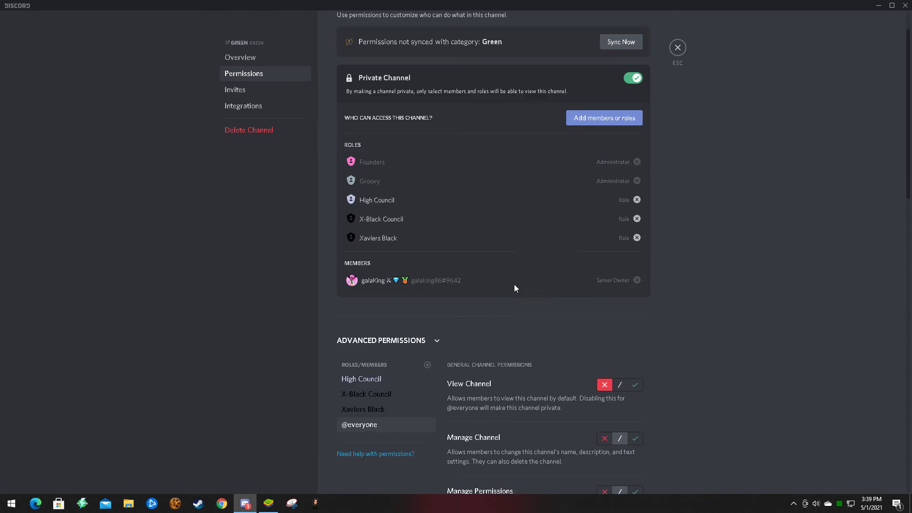
{"action": "scroll", "coordinate": [515, 287], "scroll_direction": "up", "scroll_amount": 5}
{"action": "scroll", "coordinate": [529, 295], "scroll_direction": "up", "scroll_amount": 1}
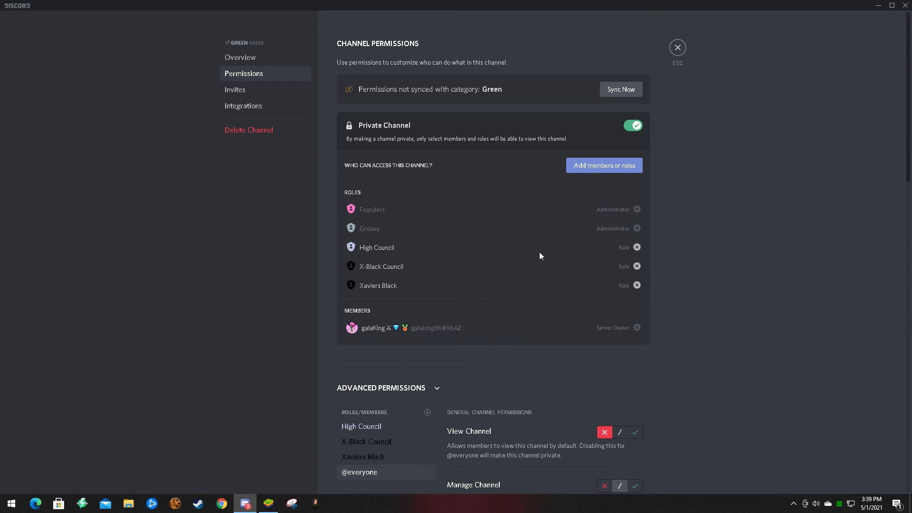
{"action": "left_click", "coordinate": [678, 48]}
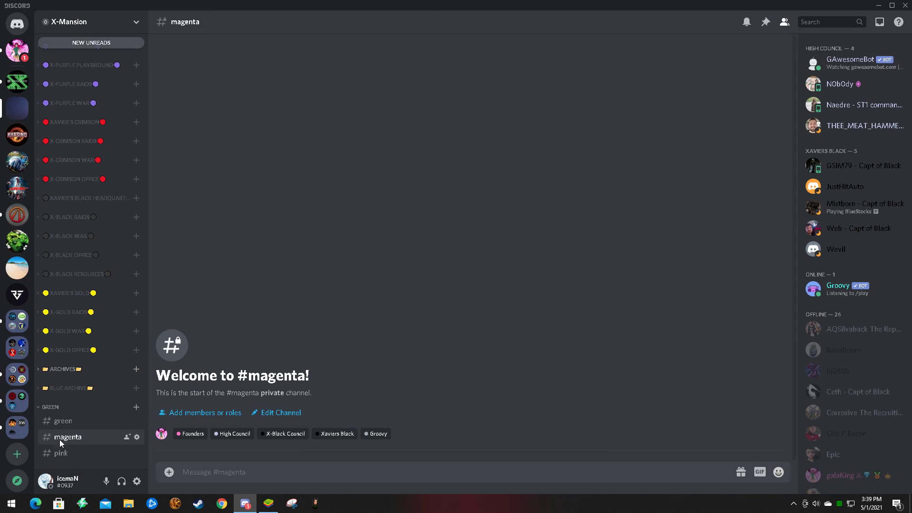
Step: Look at the channel creation options for the Green category, and check the account's own roles in the magenta channel's member list
{"action": "left_click", "coordinate": [135, 407]}
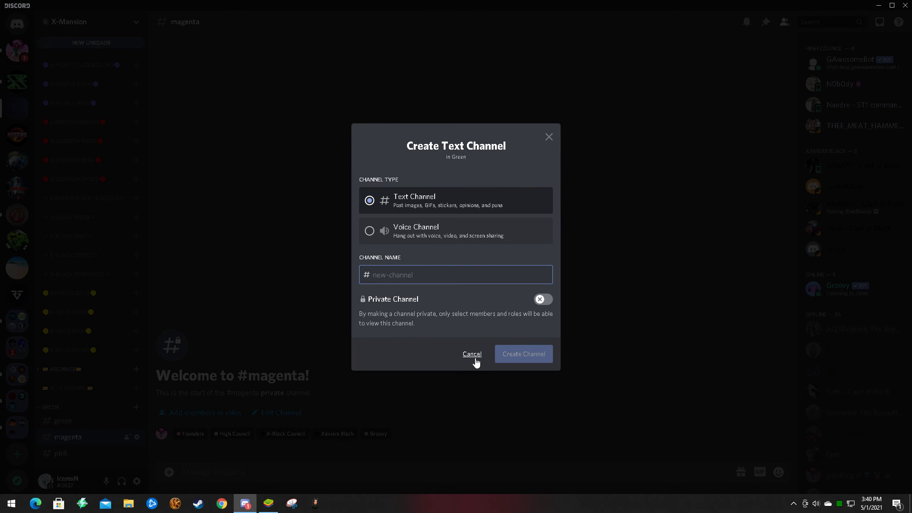
{"action": "left_click", "coordinate": [473, 359]}
{"action": "scroll", "coordinate": [865, 287], "scroll_direction": "down", "scroll_amount": 5}
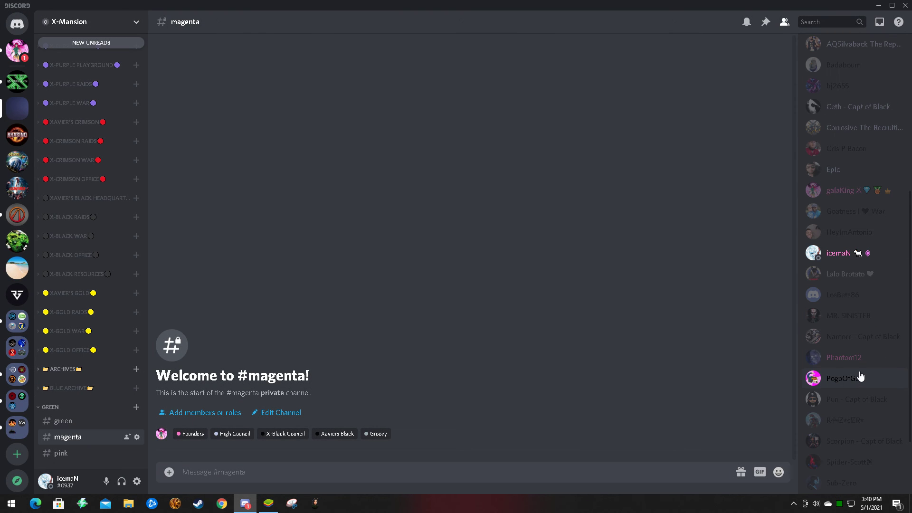
{"action": "left_click", "coordinate": [862, 252]}
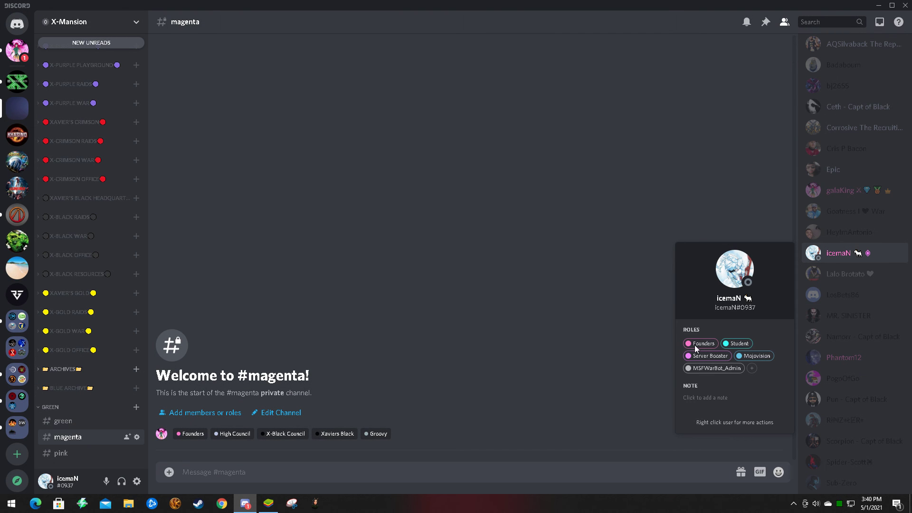
{"action": "left_click", "coordinate": [619, 279]}
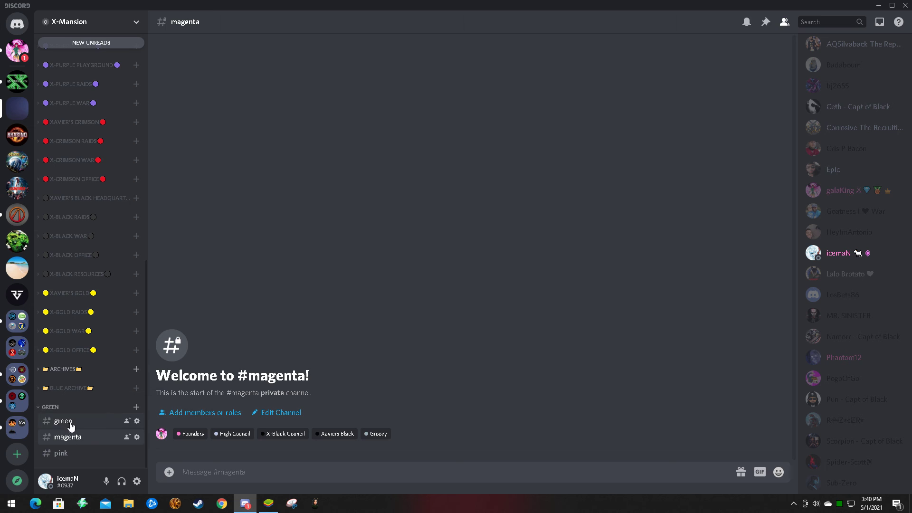
Step: Open the Green category's permission settings and review which roles and members can access it
{"action": "scroll", "coordinate": [23, 414], "scroll_direction": "down", "scroll_amount": 1}
{"action": "scroll", "coordinate": [90, 412], "scroll_direction": "up", "scroll_amount": 4}
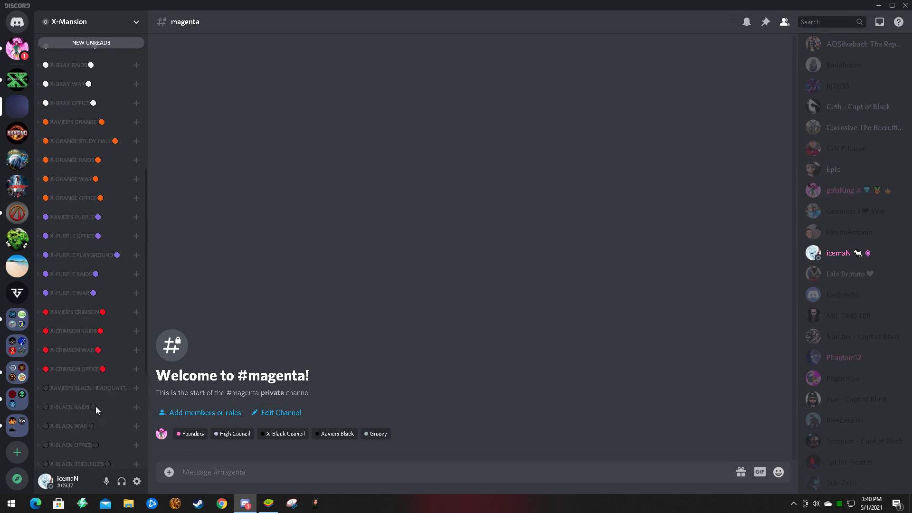
{"action": "scroll", "coordinate": [93, 404], "scroll_direction": "down", "scroll_amount": 5}
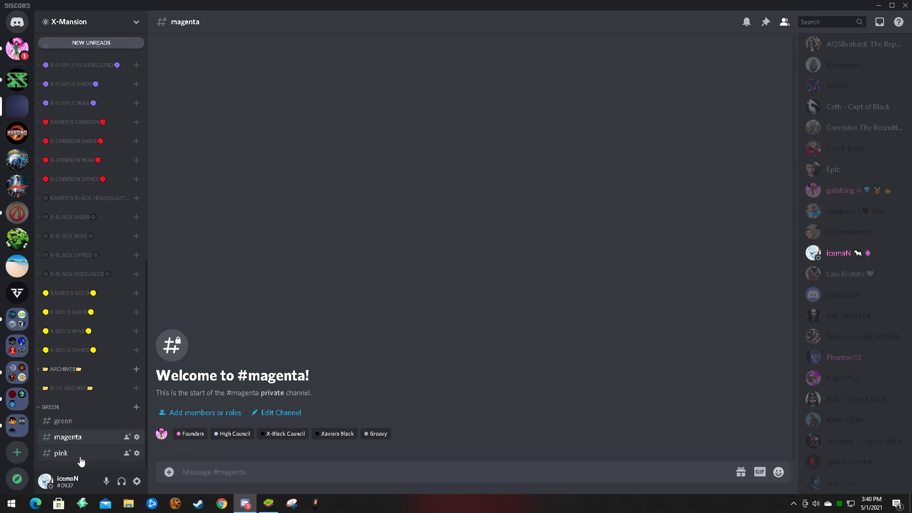
{"action": "right_click", "coordinate": [51, 407]}
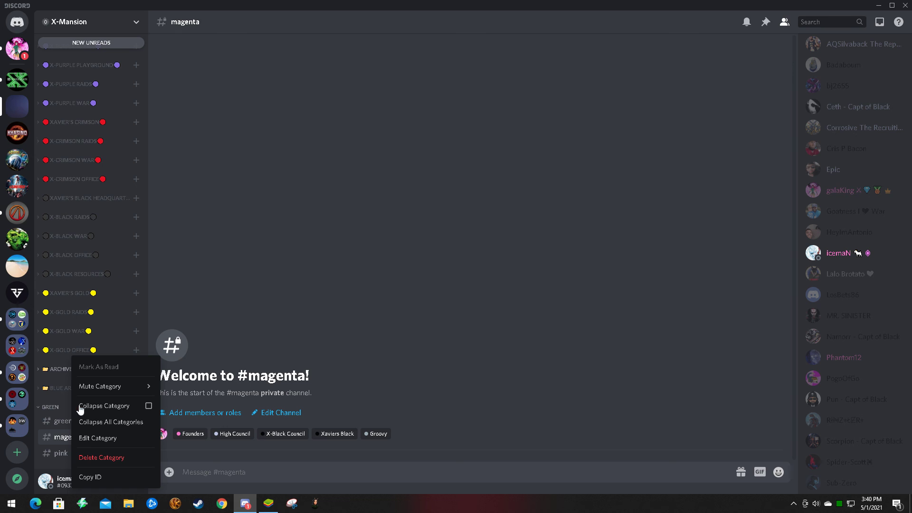
{"action": "left_click", "coordinate": [92, 436]}
{"action": "left_click", "coordinate": [256, 75]}
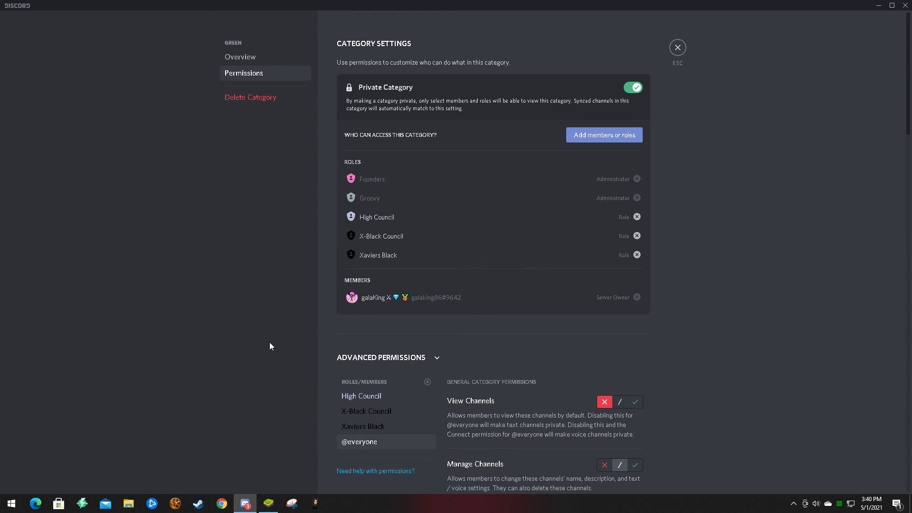
{"action": "scroll", "coordinate": [418, 374], "scroll_direction": "down", "scroll_amount": 4}
{"action": "scroll", "coordinate": [474, 372], "scroll_direction": "up", "scroll_amount": 4}
Step: Look through the roles that can be added in the Green category's advanced permissions without adding any
{"action": "left_click", "coordinate": [413, 362]}
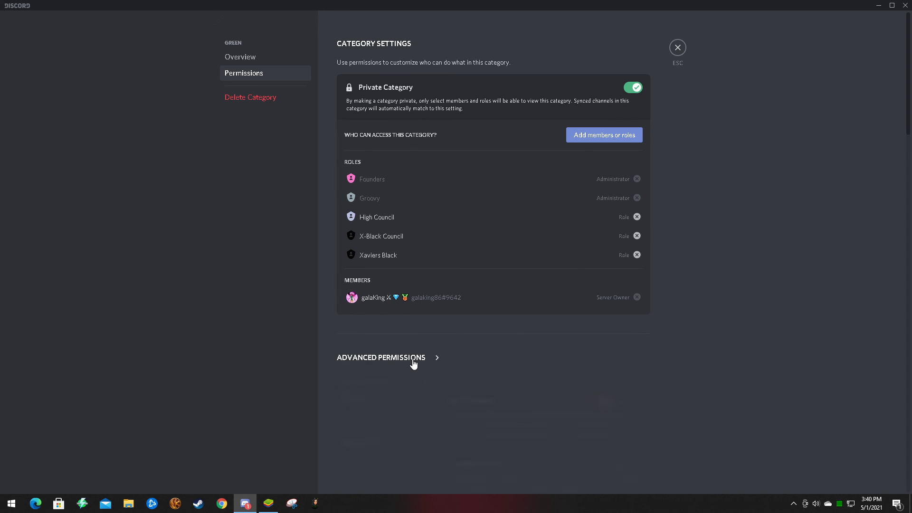
{"action": "left_click", "coordinate": [413, 362]}
{"action": "scroll", "coordinate": [492, 363], "scroll_direction": "down", "scroll_amount": 2}
{"action": "left_click", "coordinate": [427, 287]}
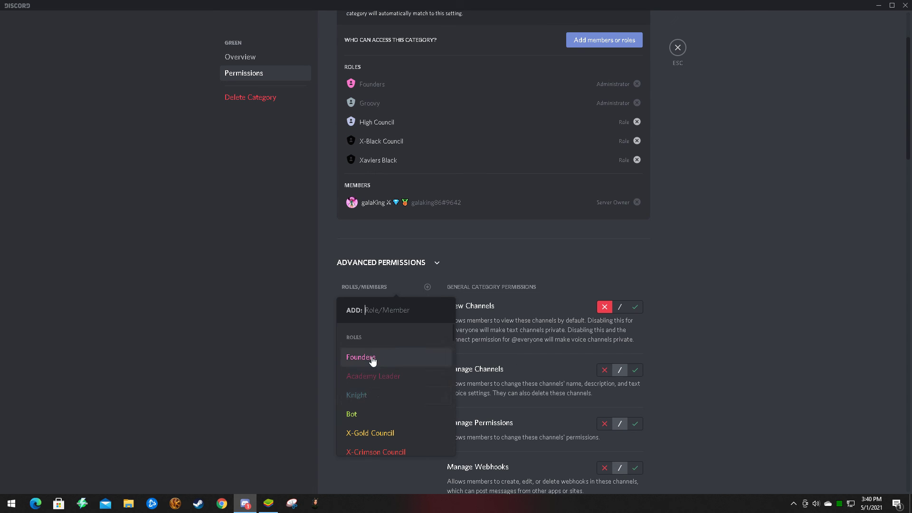
{"action": "left_click", "coordinate": [434, 287]}
{"action": "scroll", "coordinate": [542, 304], "scroll_direction": "up", "scroll_amount": 2}
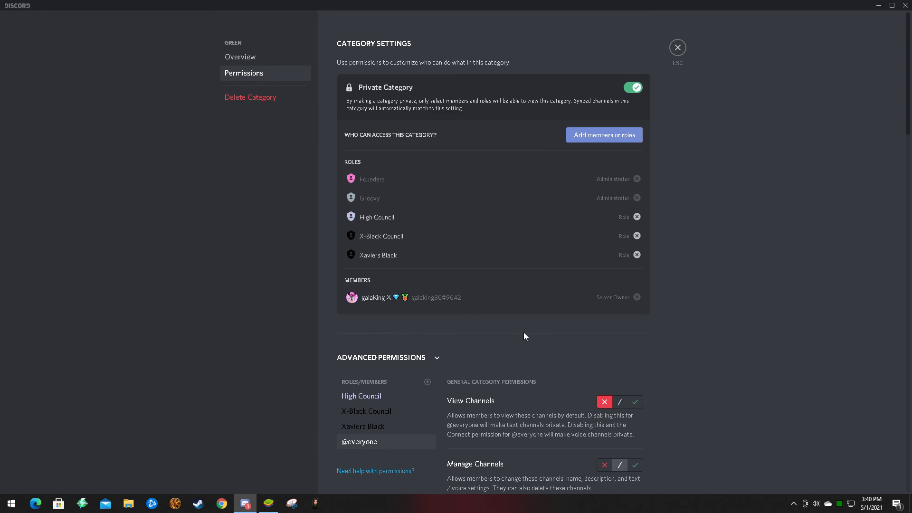